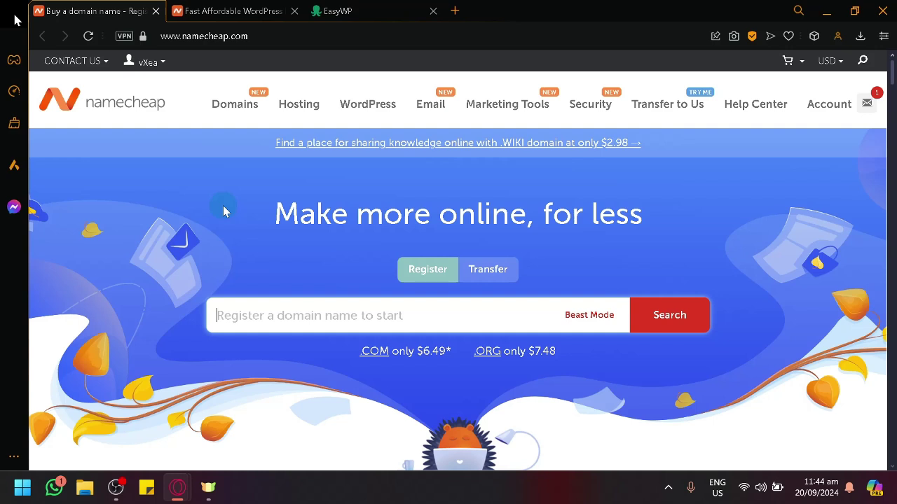
Examine the WordPress options offered in the Namecheap site navigation
mouse_move(362, 109)
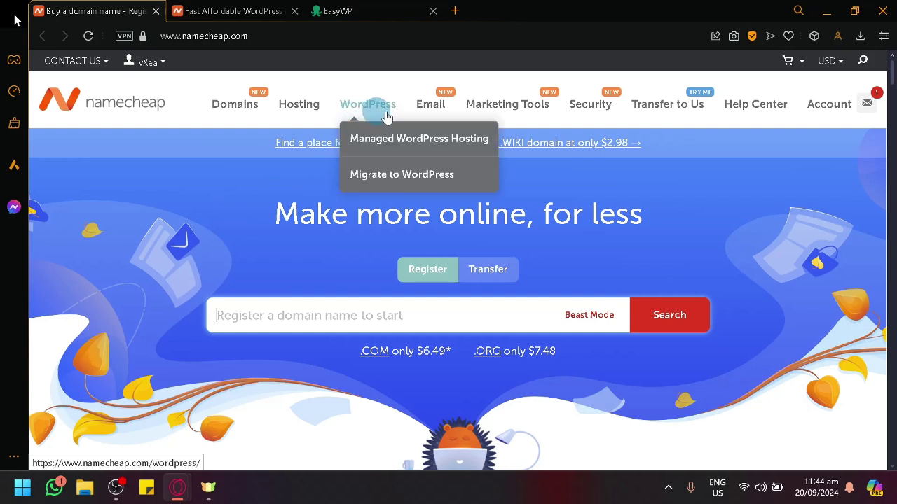
scroll(364, 112, up, 5)
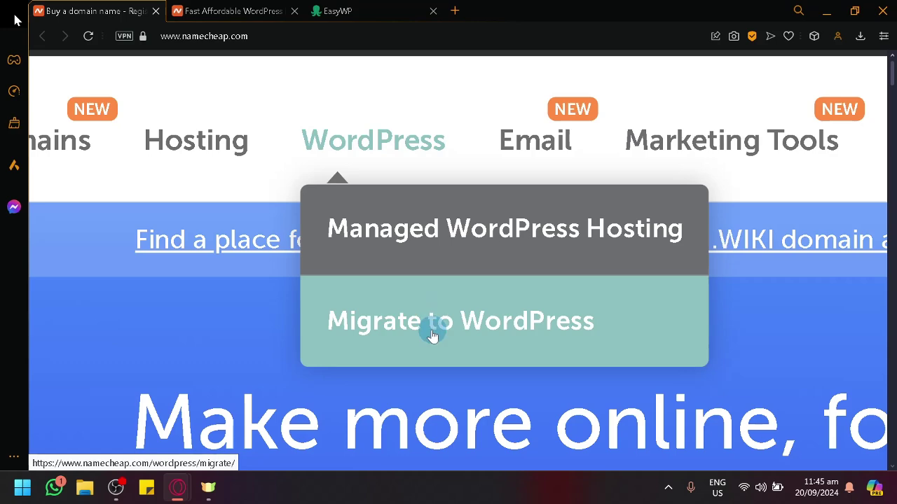
key(ctrl+0)
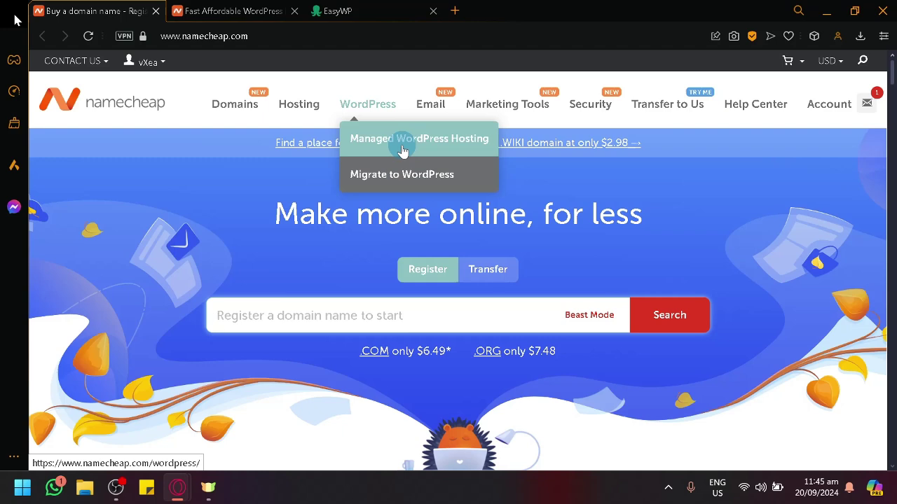
Switch to the open WordPress Hosting page and look through its EasyWP introduction
click(245, 9)
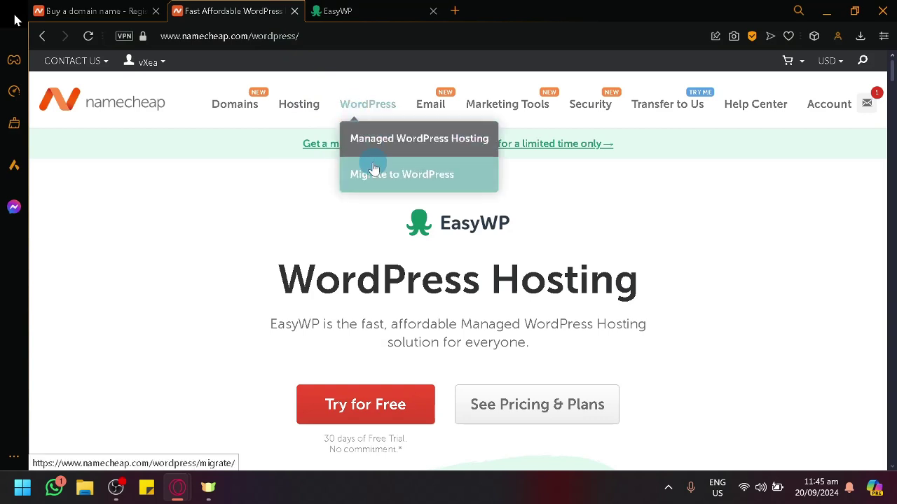
scroll(265, 196, down, 2)
scroll(265, 197, up, 2)
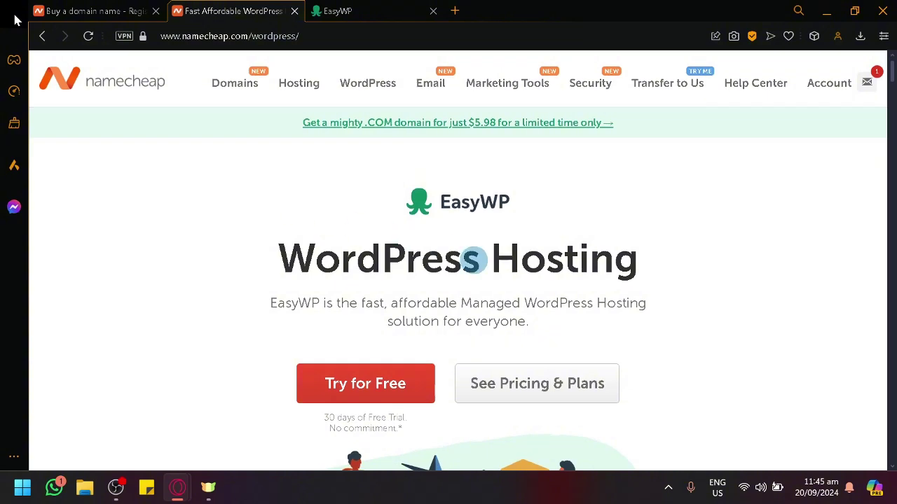
scroll(474, 259, down, 2)
scroll(474, 255, down, 2)
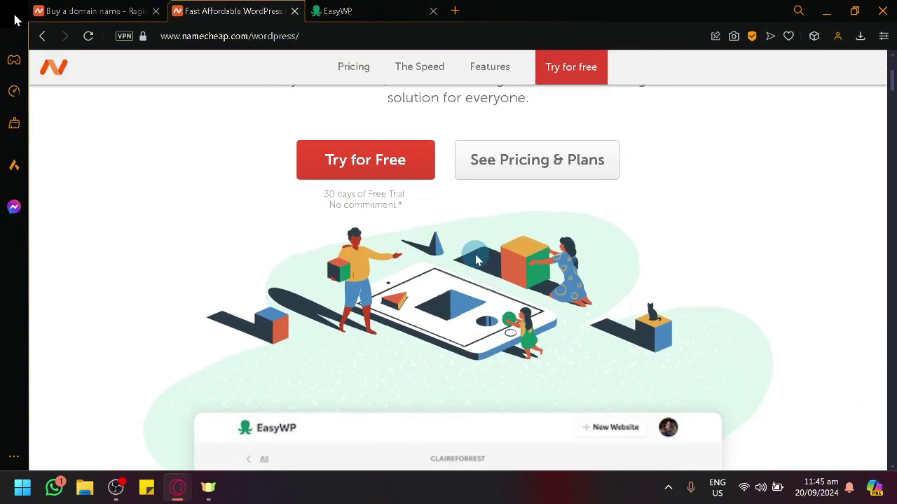
scroll(475, 259, down, 5)
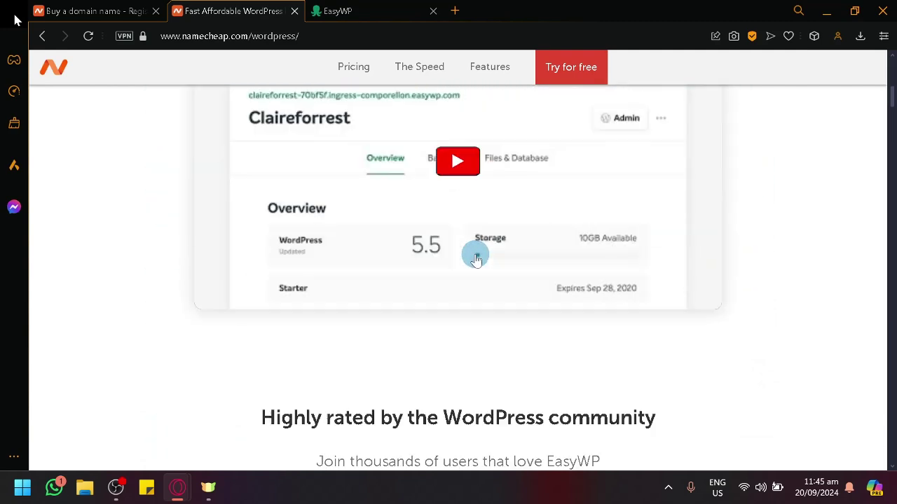
scroll(475, 260, up, 8)
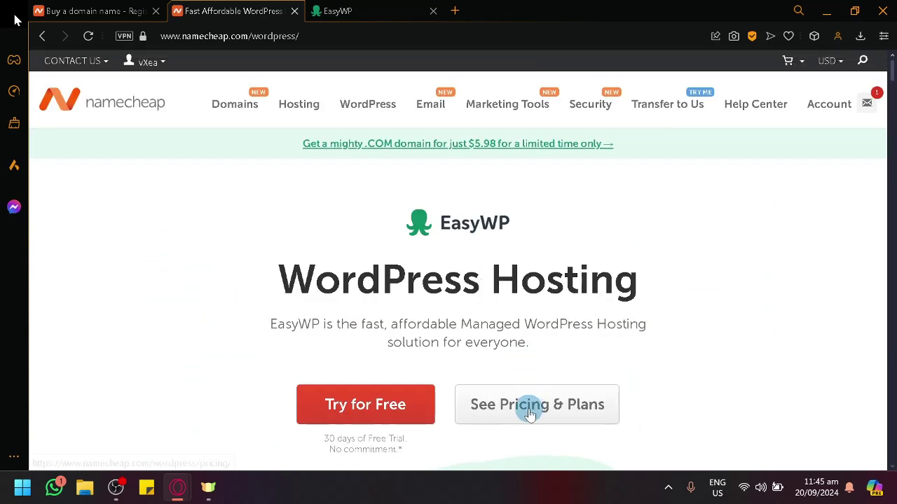
Open the EasyWP pricing and plans page in a new browser tab and bring its plan cards into view
right_click(530, 408)
click(575, 214)
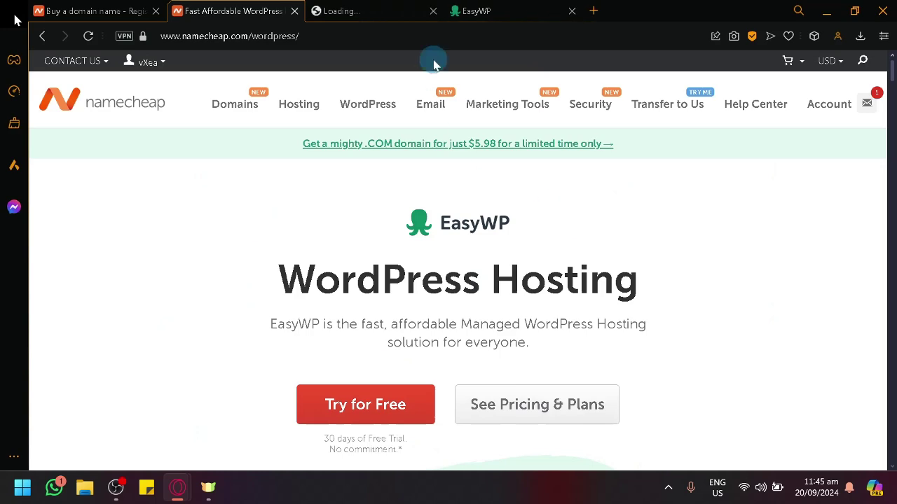
click(382, 9)
click(285, 8)
click(374, 8)
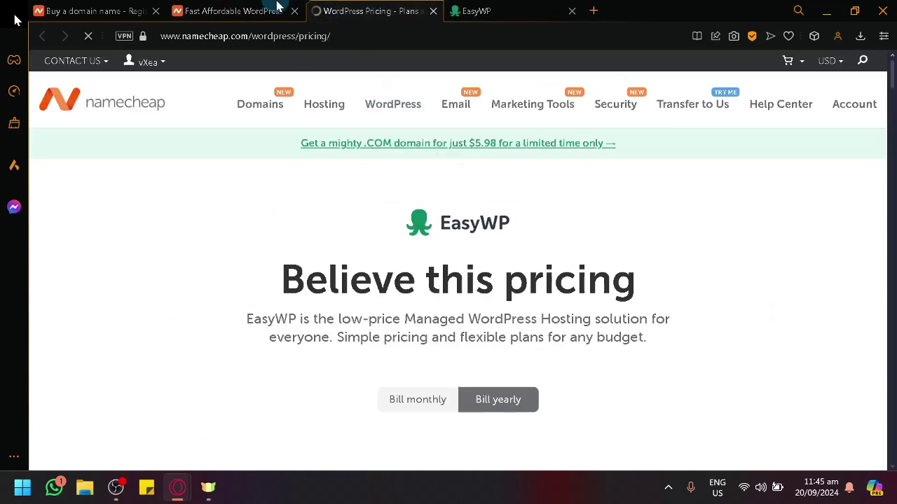
click(276, 8)
click(370, 8)
scroll(490, 203, down, 2)
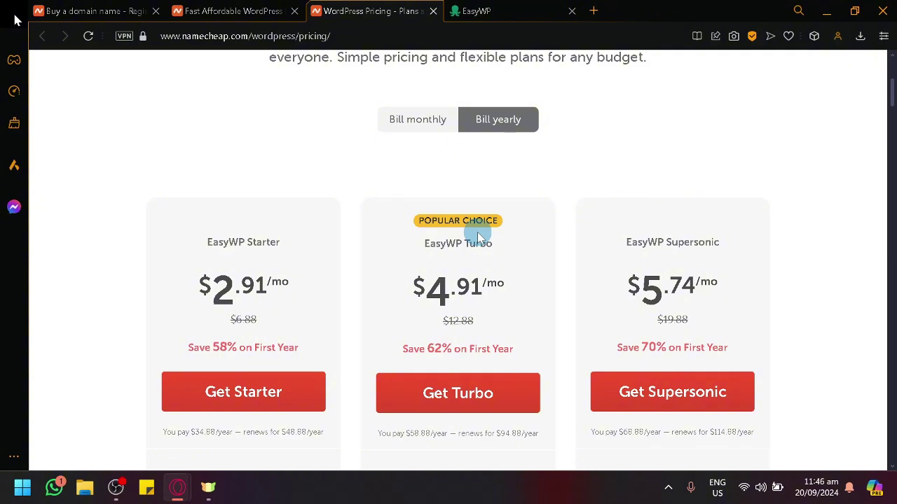
Switch the plan pricing to monthly billing and review the Starter, Turbo and Supersonic trial terms and features
click(457, 118)
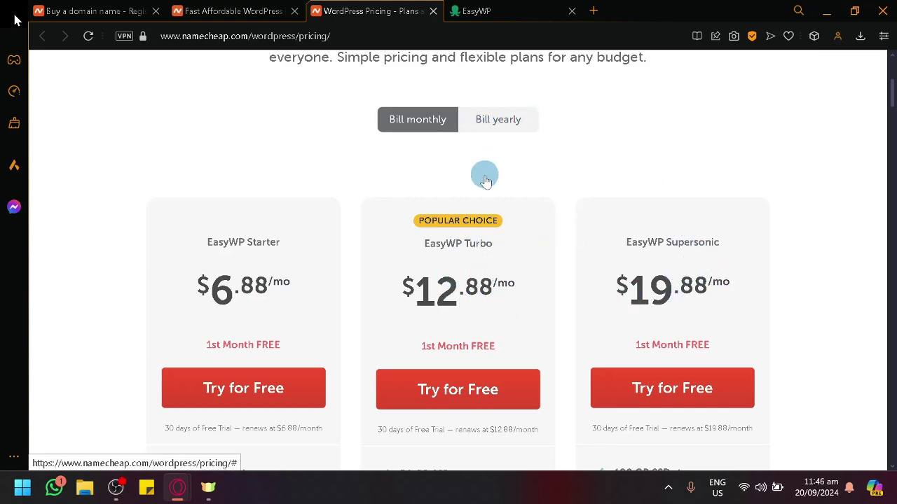
scroll(482, 184, down, 4)
scroll(488, 184, up, 4)
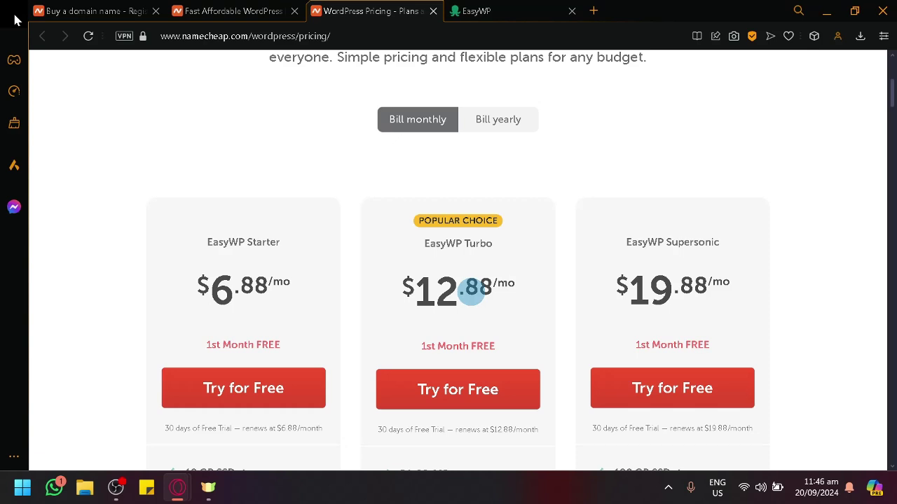
scroll(362, 353, down, 2)
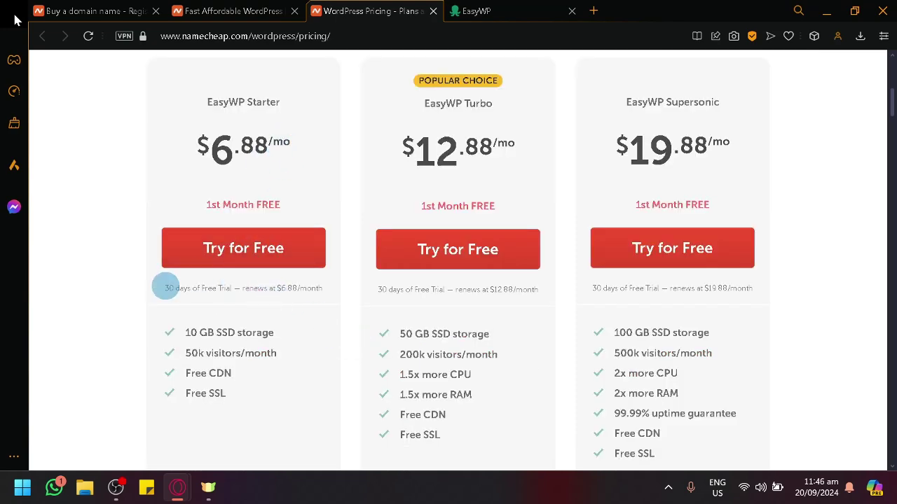
scroll(165, 286, up, 5)
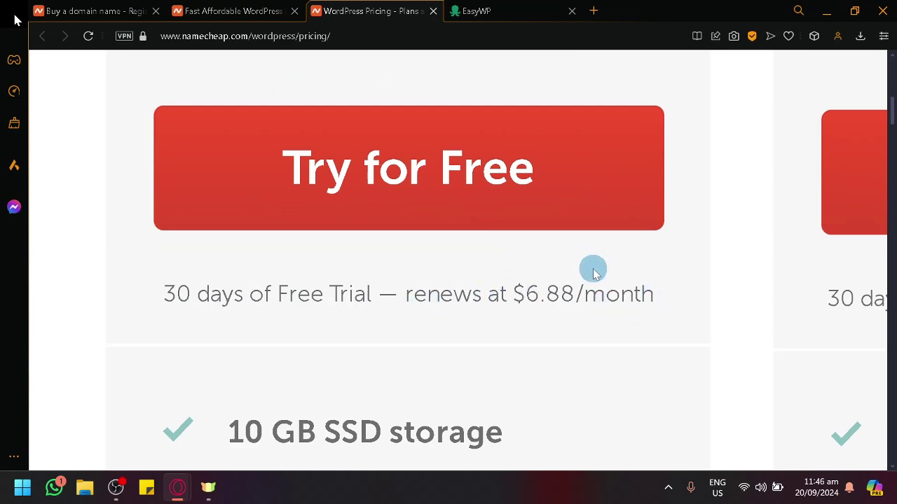
scroll(593, 270, down, 5)
scroll(572, 266, up, 5)
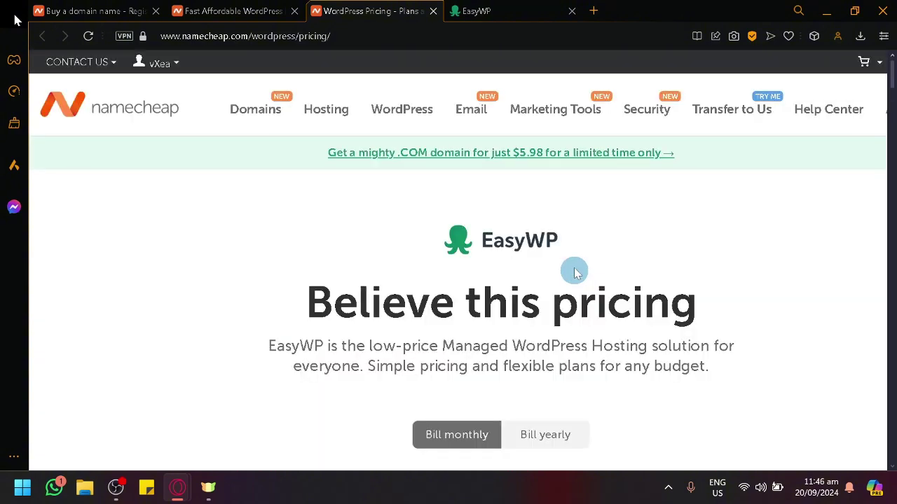
Check the website list in the EasyWP dashboard and return to the free trial offer on the WordPress Hosting page
click(260, 8)
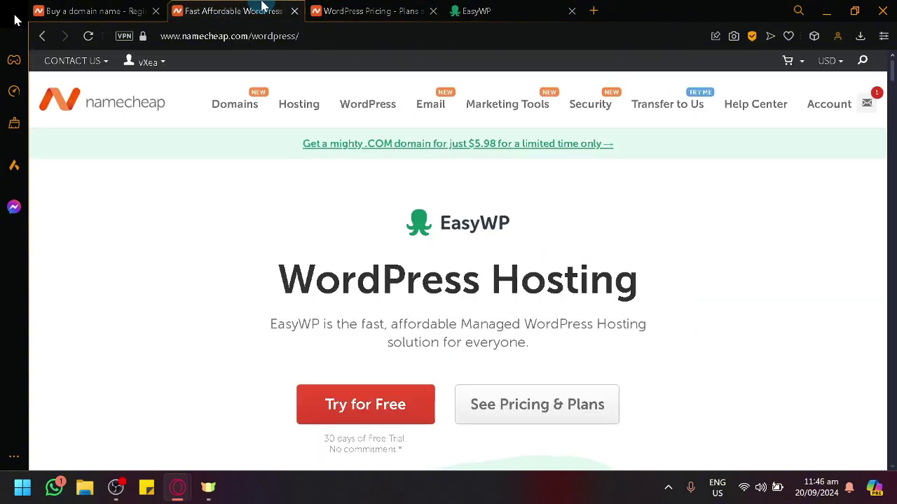
click(494, 10)
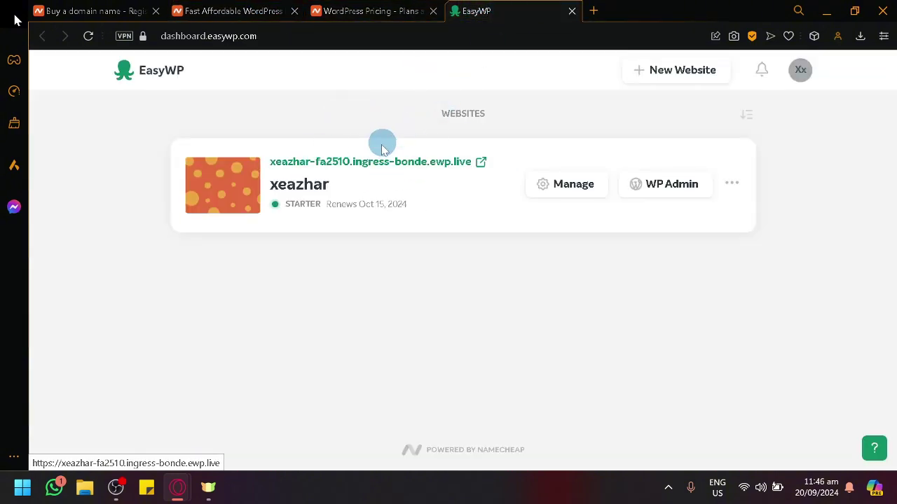
click(222, 9)
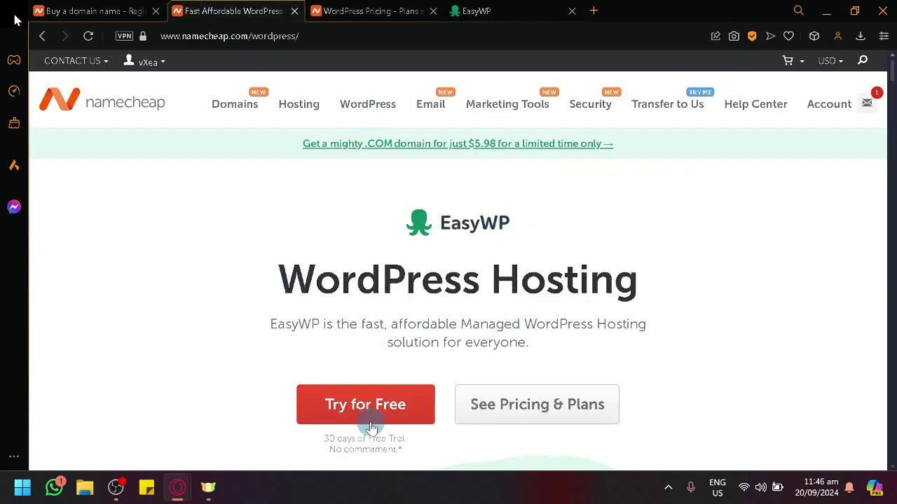
scroll(460, 305, down, 2)
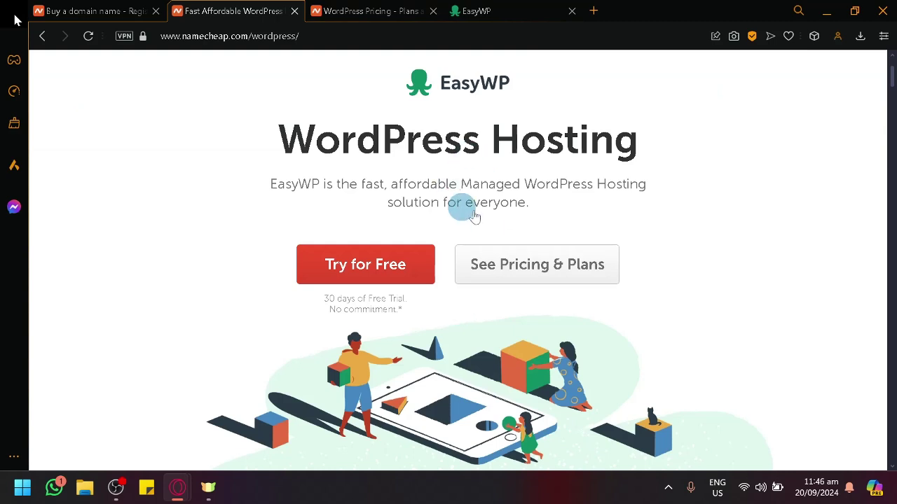
scroll(520, 221, up, 2)
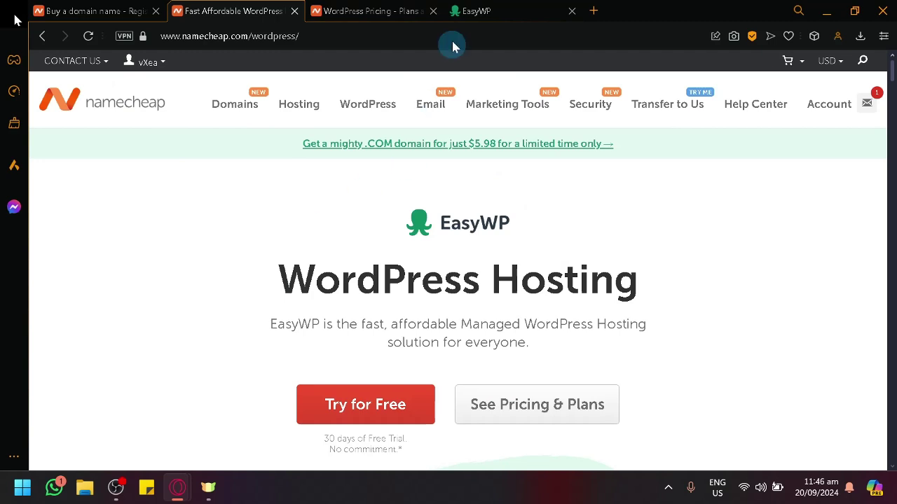
Open the management page of the existing website in the EasyWP dashboard and dismiss the HackGuardian promotion
click(490, 10)
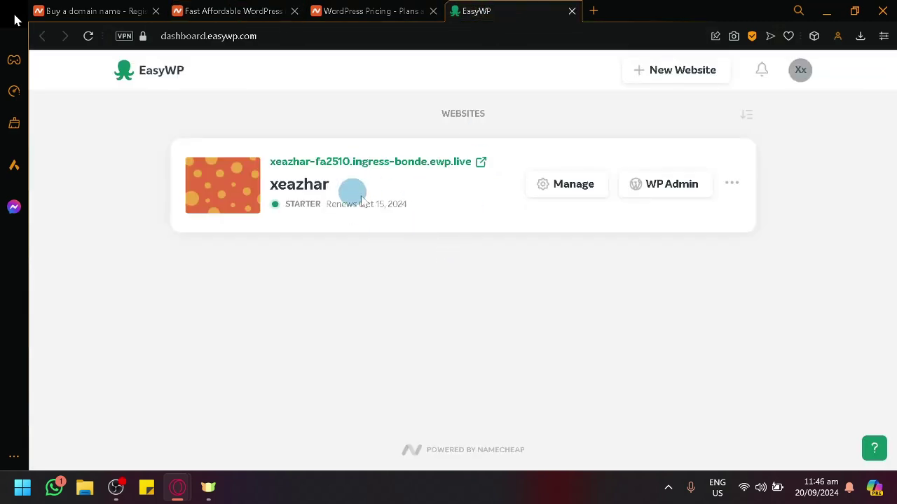
click(573, 198)
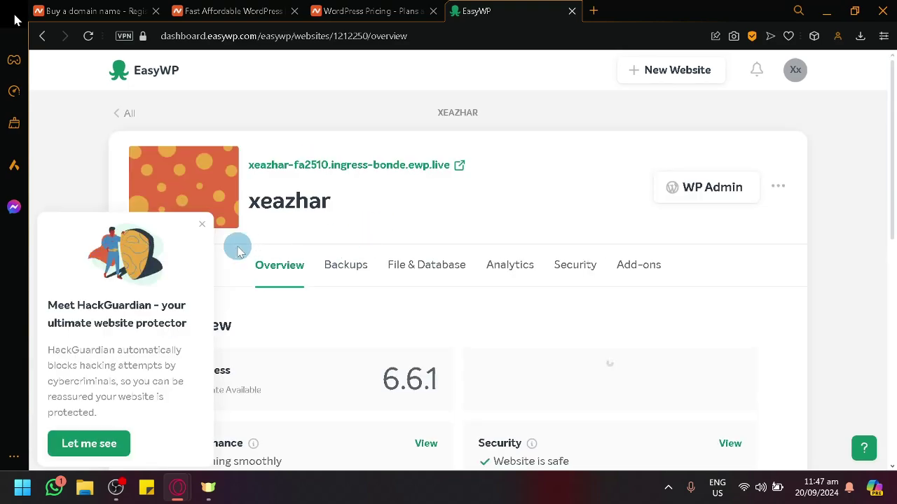
click(202, 224)
Review the website's overview, covering its WordPress version, storage, performance, security and domain details
scroll(426, 226, down, 2)
scroll(425, 224, down, 2)
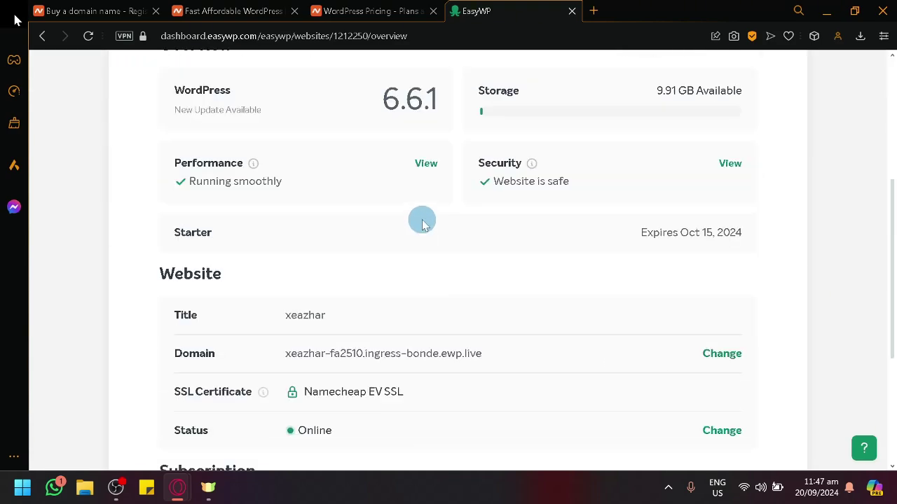
scroll(421, 225, up, 4)
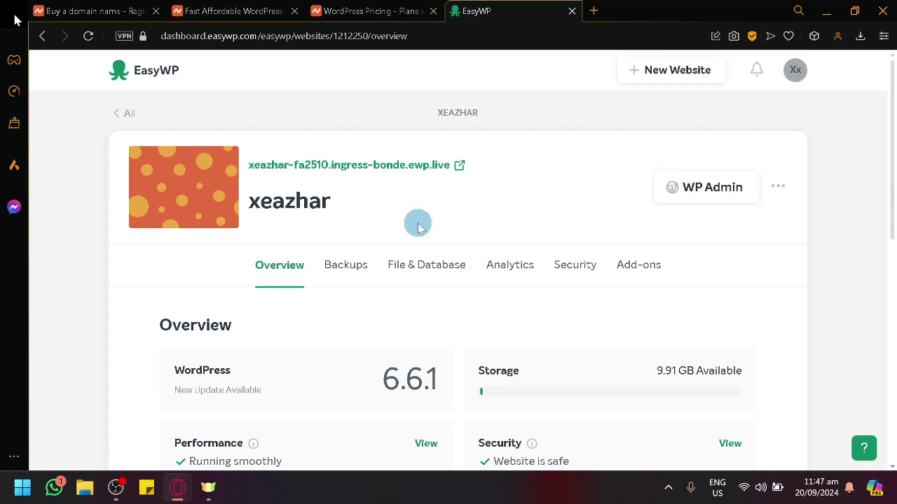
scroll(418, 223, down, 2)
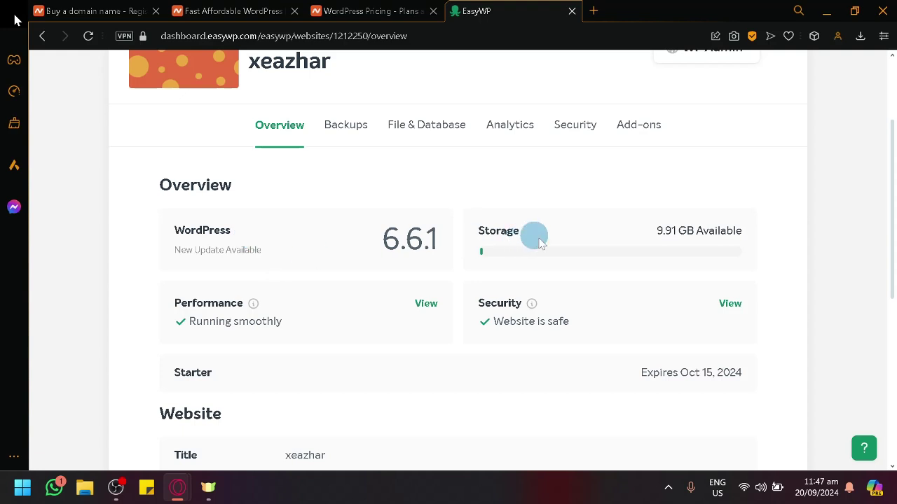
scroll(315, 352, down, 2)
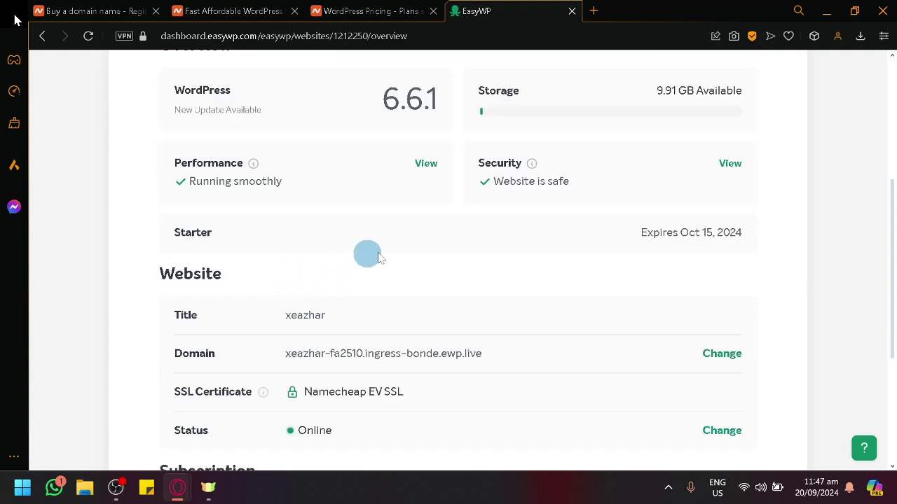
scroll(561, 210, down, 2)
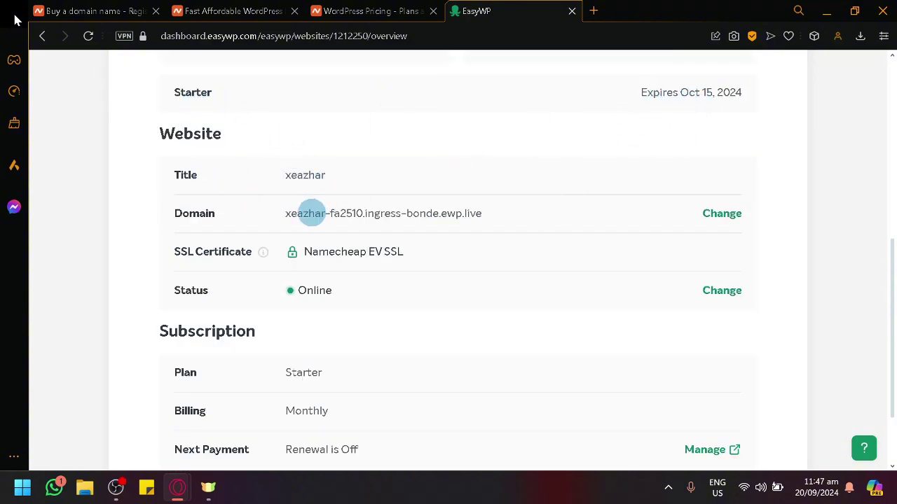
View the website's domain change options and go back to the overview to check its subscription details
click(734, 214)
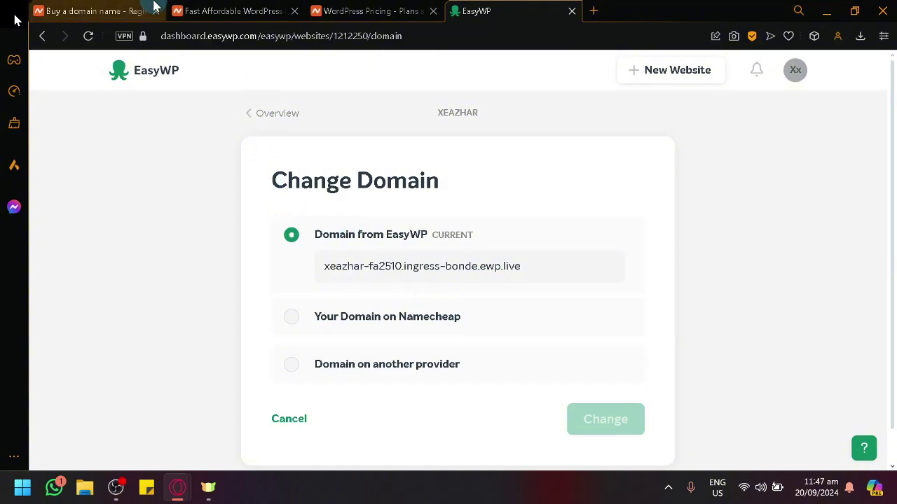
click(253, 114)
scroll(381, 238, down, 4)
scroll(381, 238, down, 2)
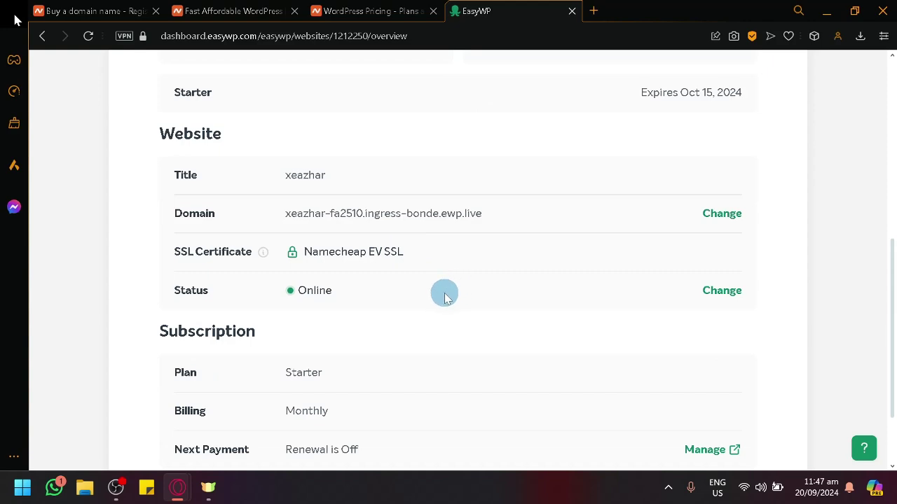
scroll(442, 294, down, 3)
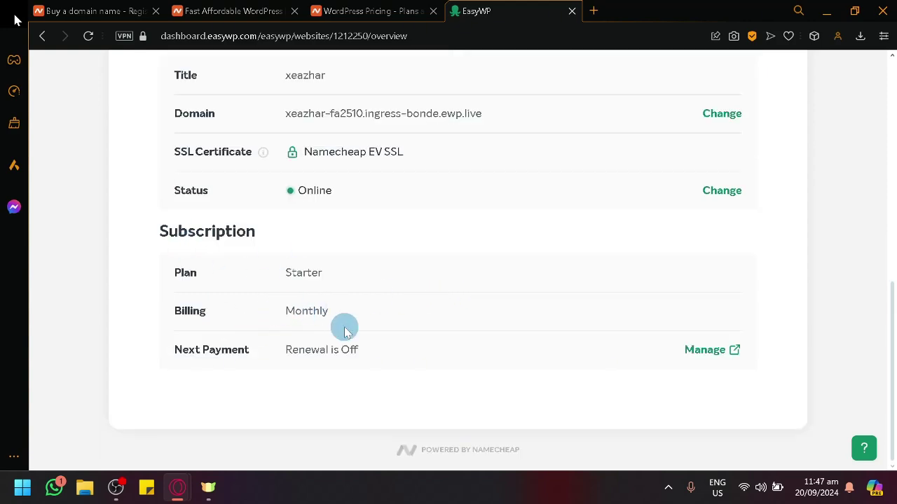
scroll(346, 323, up, 10)
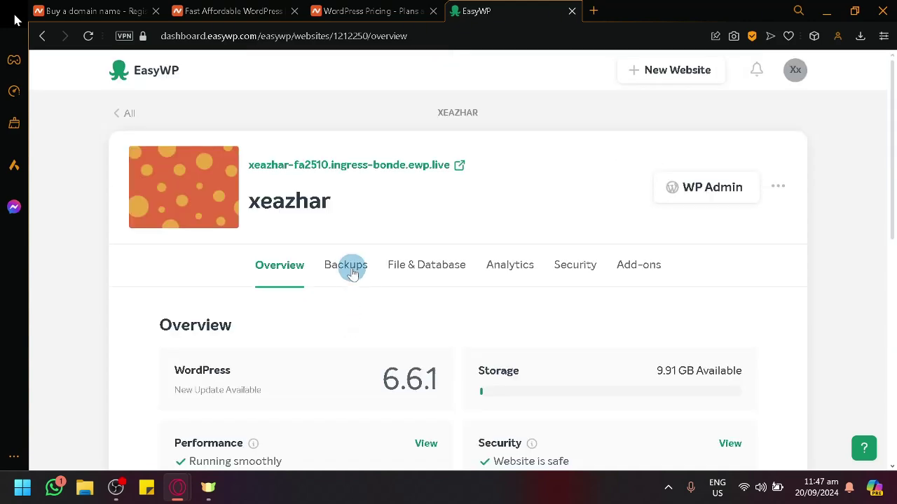
Look through the website's Backups, File & Database, Analytics, Security and Add-ons sections
click(352, 272)
click(416, 265)
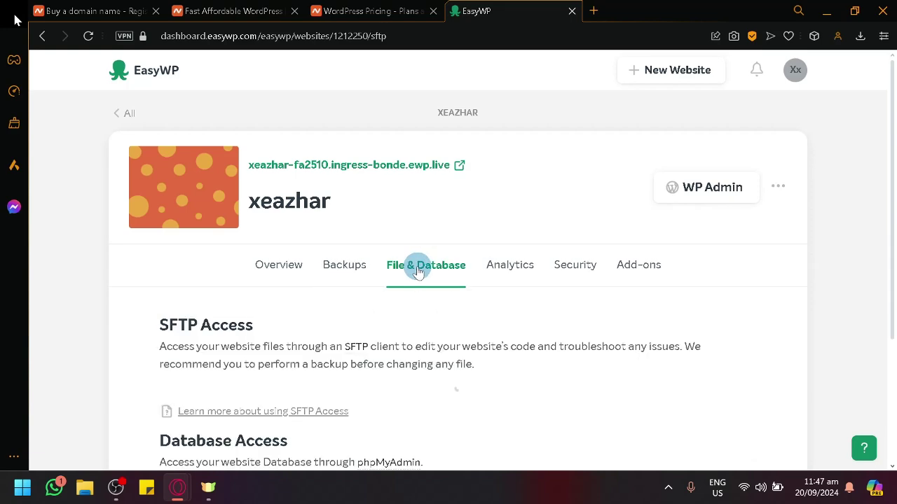
scroll(423, 287, down, 3)
scroll(423, 287, up, 2)
click(514, 188)
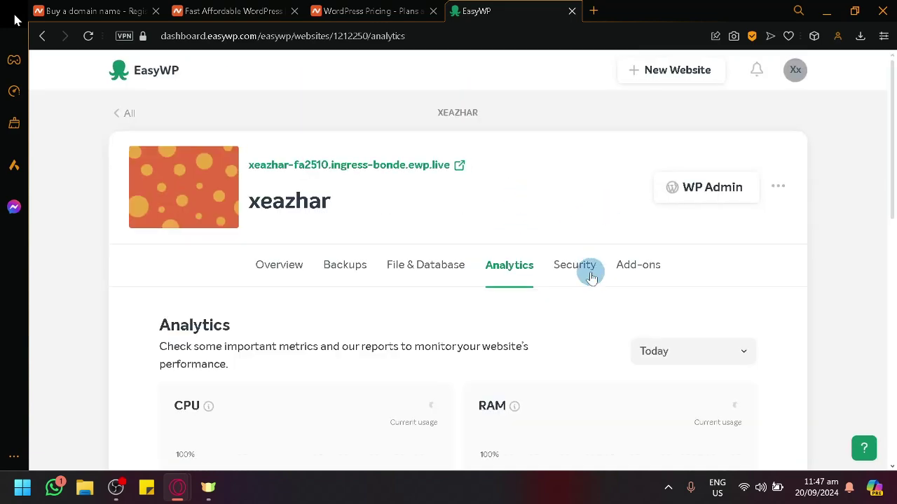
click(592, 271)
click(617, 268)
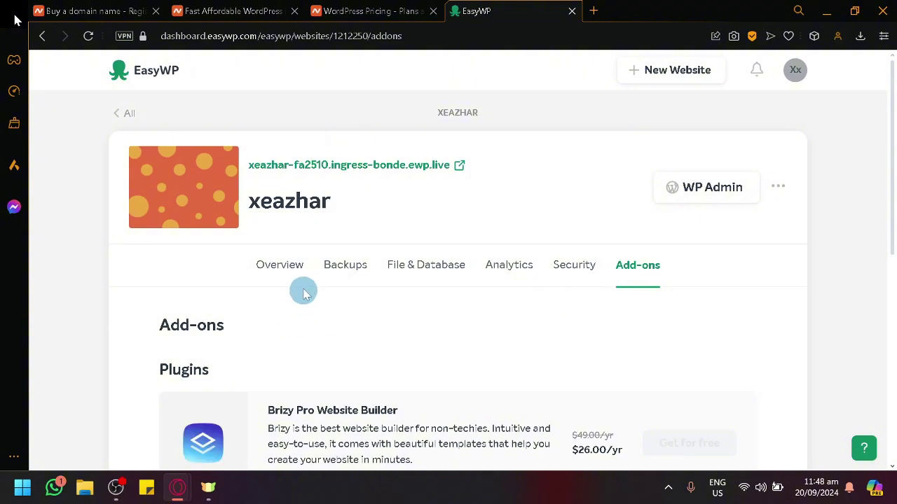
Go back to the website's overview in EasyWP and compare it with Namecheap's WordPress Hosting page
click(283, 272)
click(226, 7)
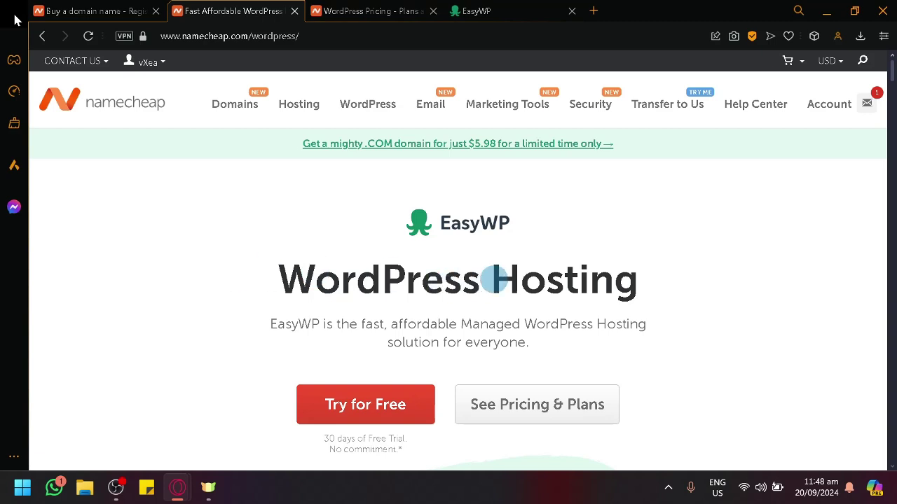
click(515, 7)
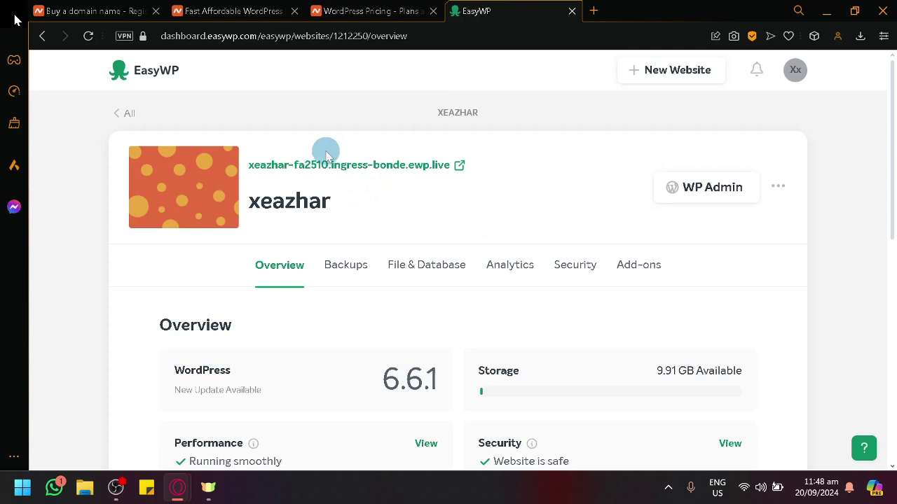
click(199, 11)
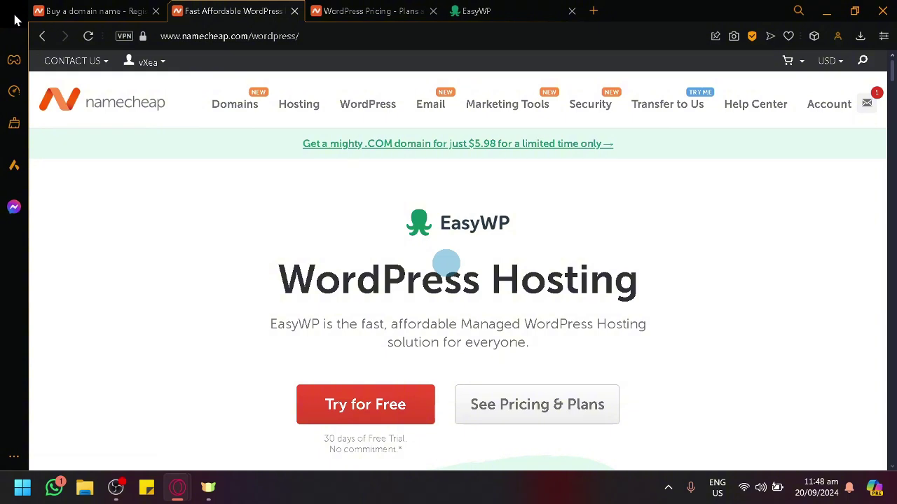
click(519, 8)
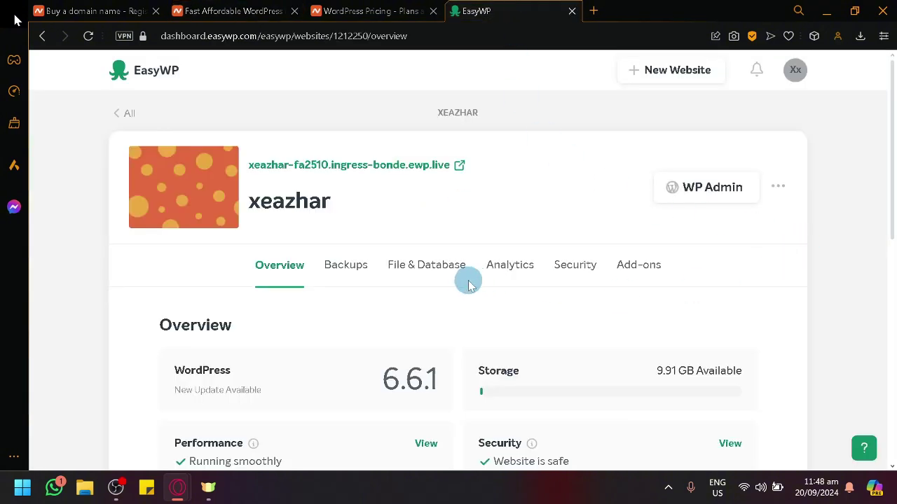
Open the website's WordPress admin dashboard from its EasyWP management page
click(707, 199)
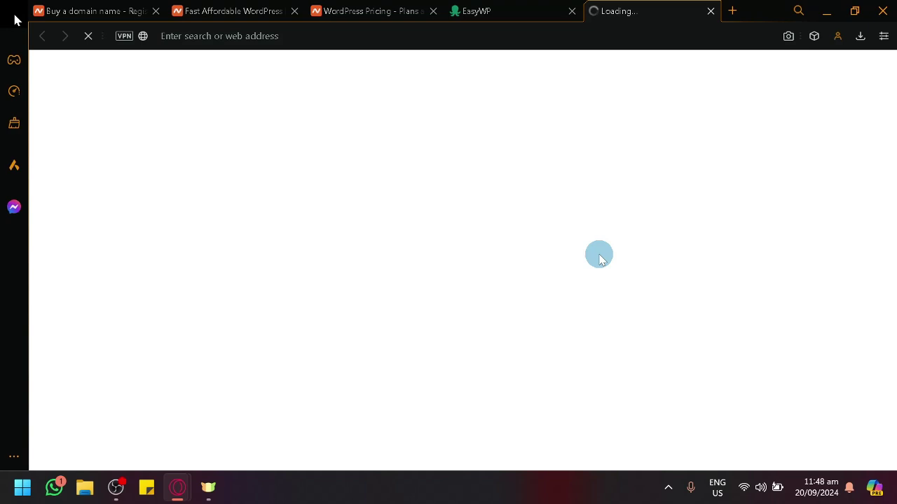
click(515, 7)
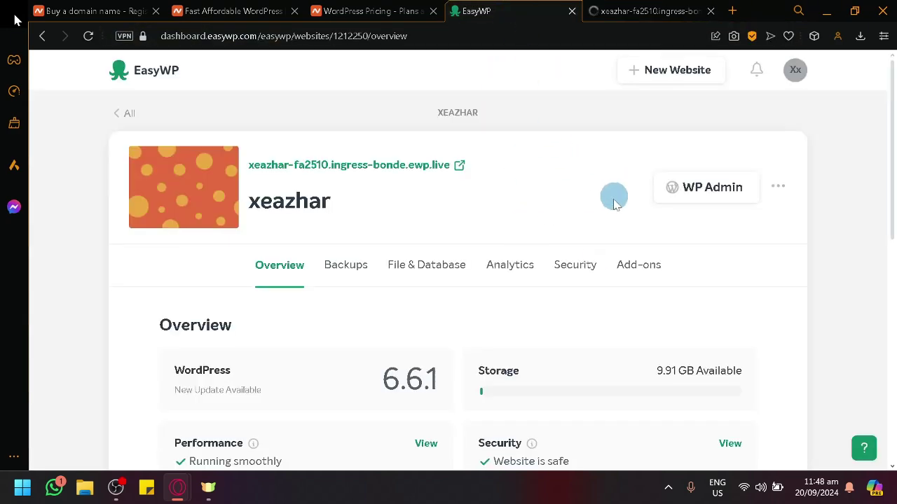
click(632, 8)
click(538, 7)
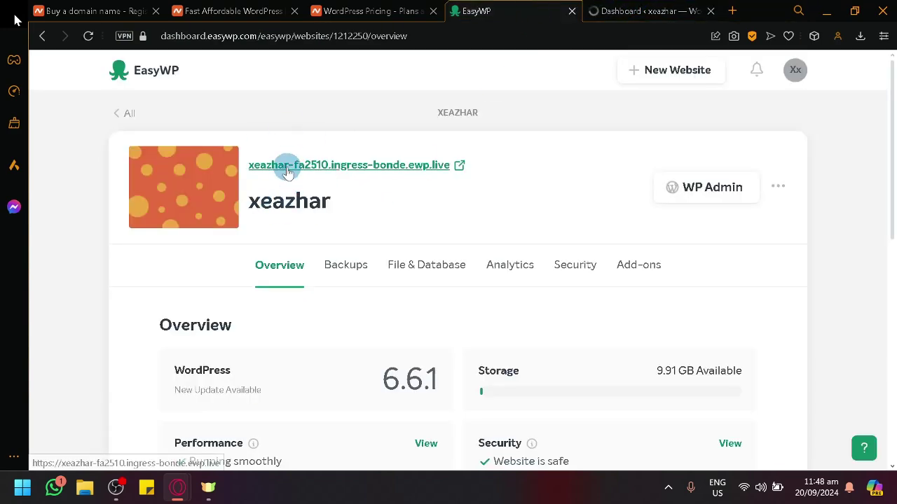
click(602, 9)
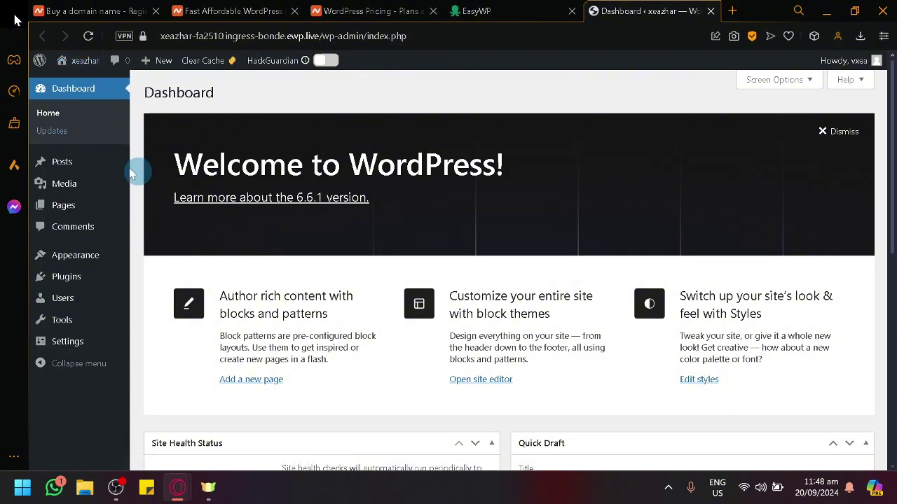
Look through the Posts list, the Media Library and the other WordPress admin sections, and close the admin dashboard
mouse_move(94, 170)
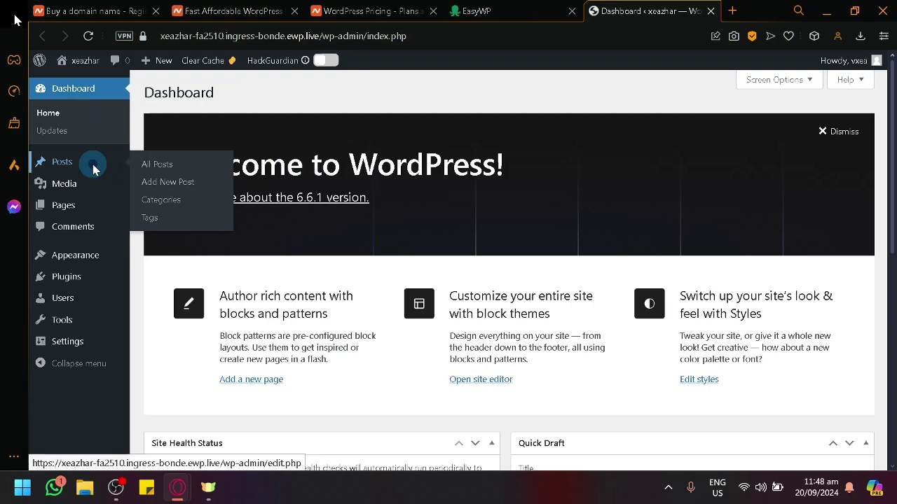
click(93, 170)
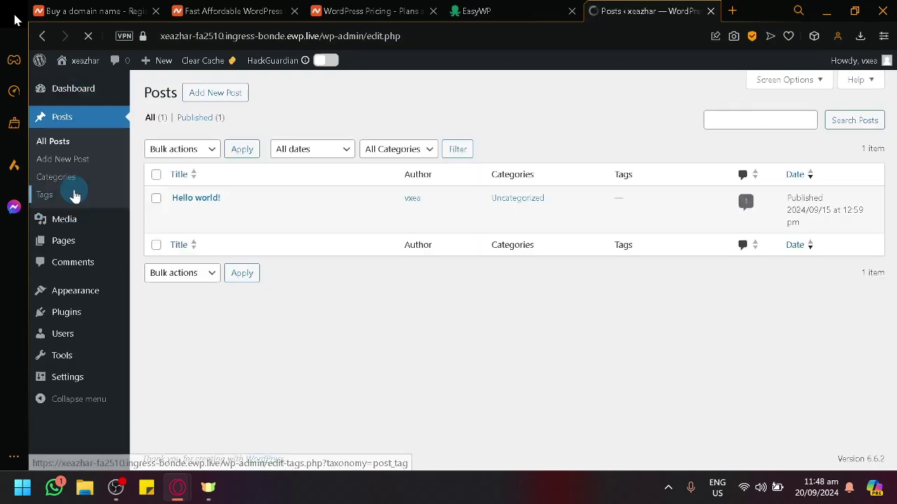
click(402, 220)
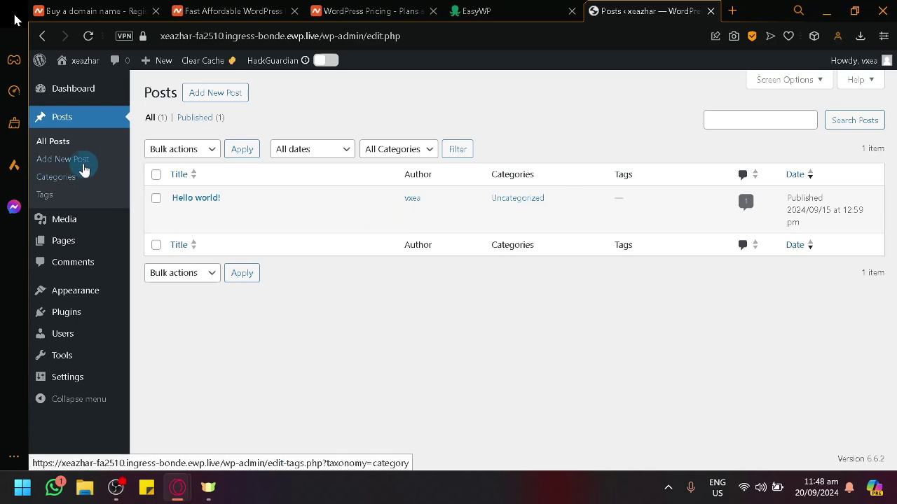
click(79, 232)
click(78, 229)
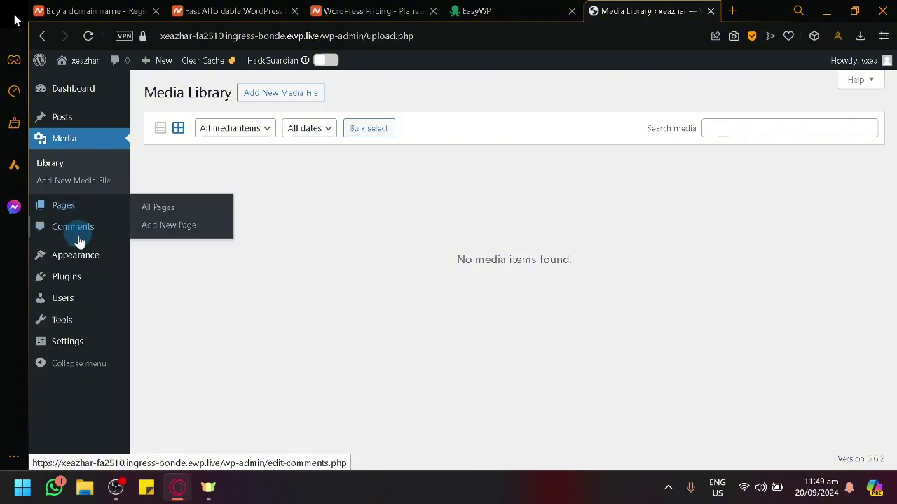
mouse_move(130, 308)
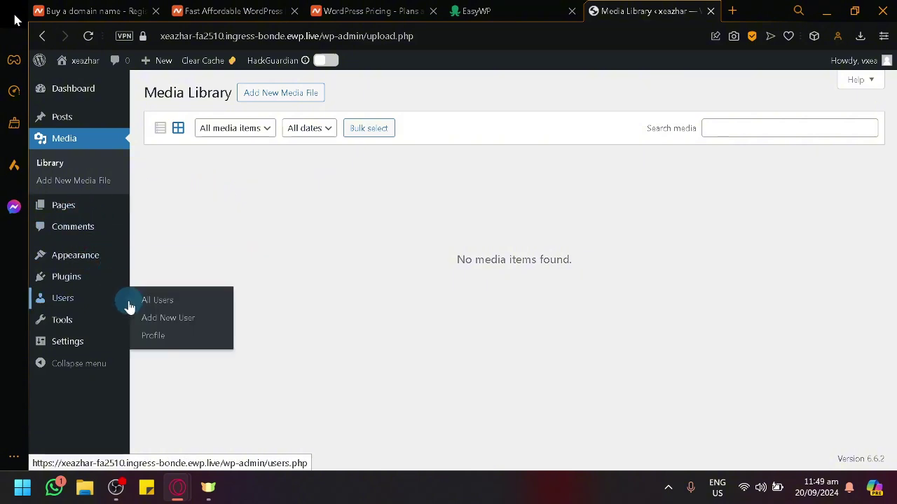
click(711, 11)
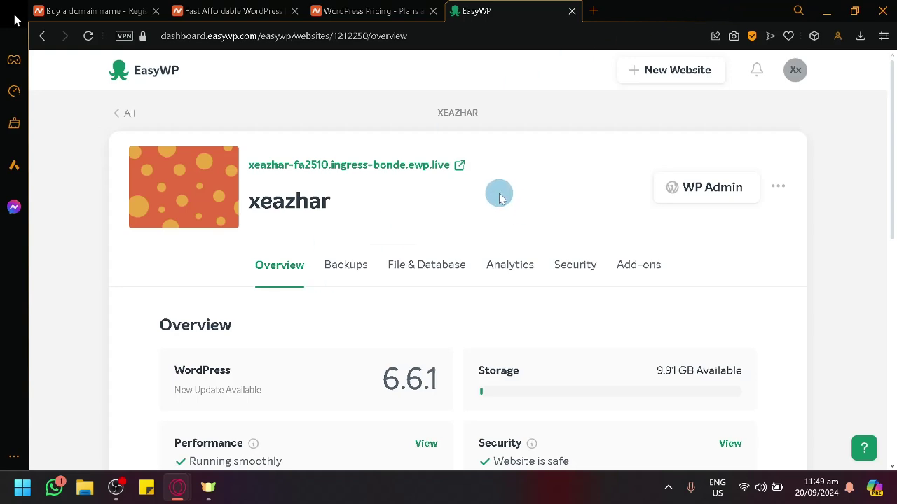
Find the website's domain details in the EasyWP overview, glance at the Namecheap homepage, and open the Change Domain page
scroll(448, 227, down, 7)
scroll(459, 217, up, 2)
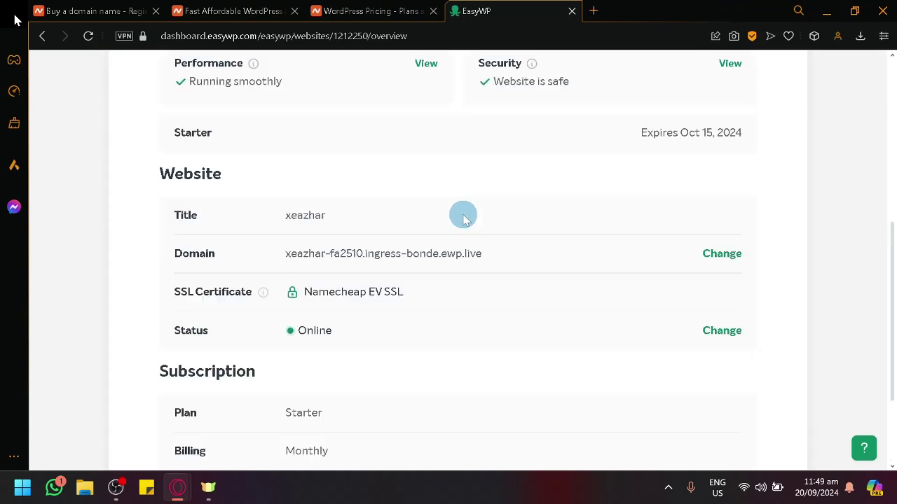
click(85, 10)
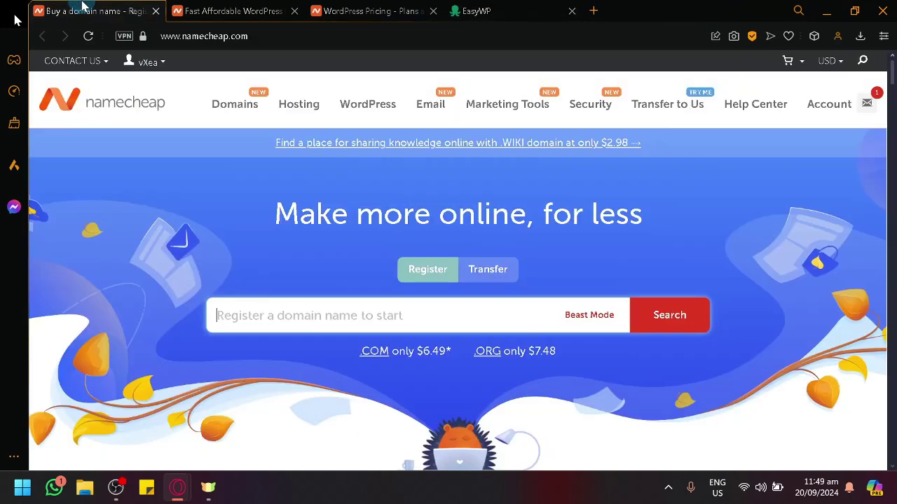
click(494, 9)
click(716, 254)
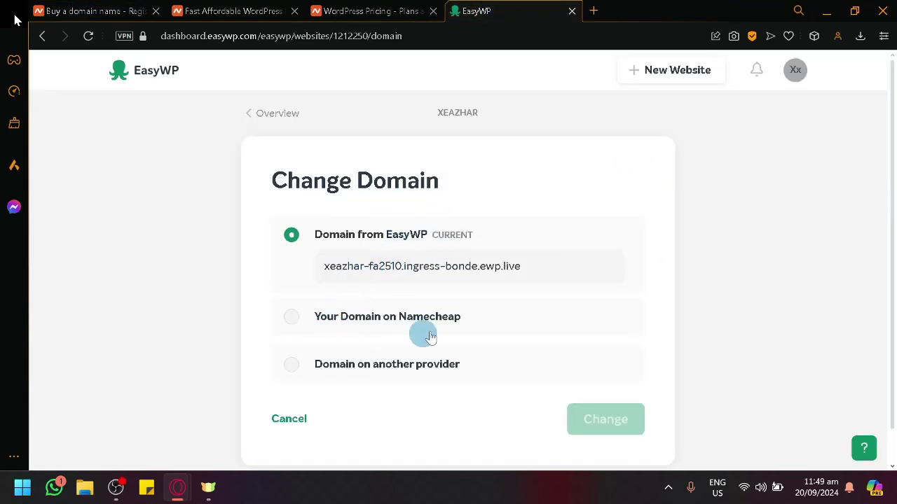
Choose Domain on another provider and read its instructions for pointing an external domain to EasyWP
click(300, 364)
scroll(386, 314, down, 4)
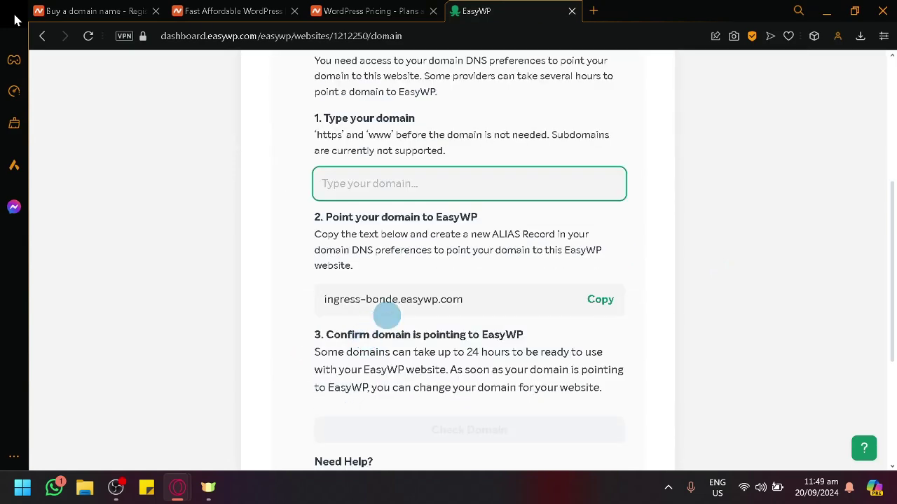
scroll(415, 210, up, 2)
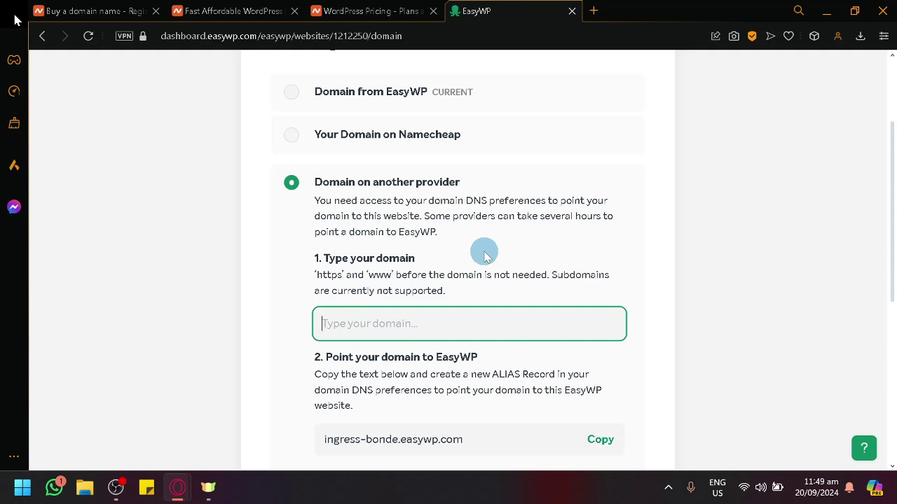
scroll(486, 256, down, 2)
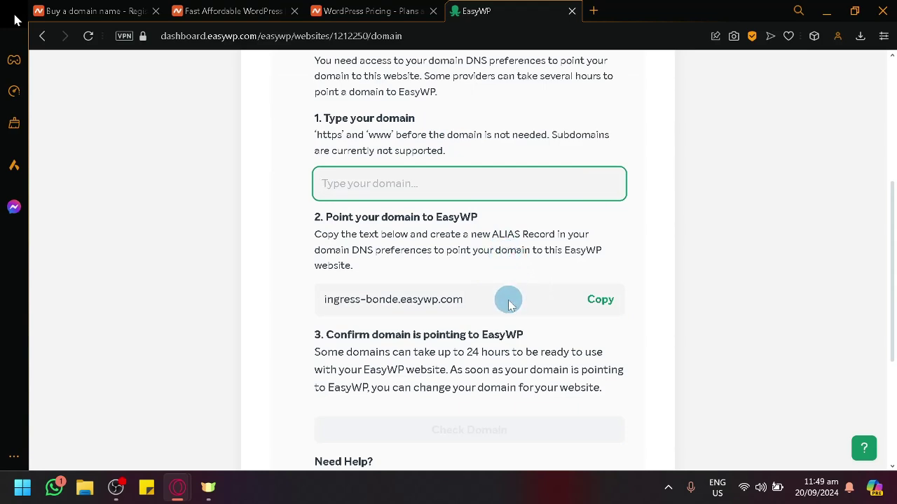
scroll(506, 296, down, 3)
scroll(448, 232, up, 6)
View the Your Domain on Namecheap option and the Namecheap homepage, and return to the website's overview without changing the domain
click(400, 177)
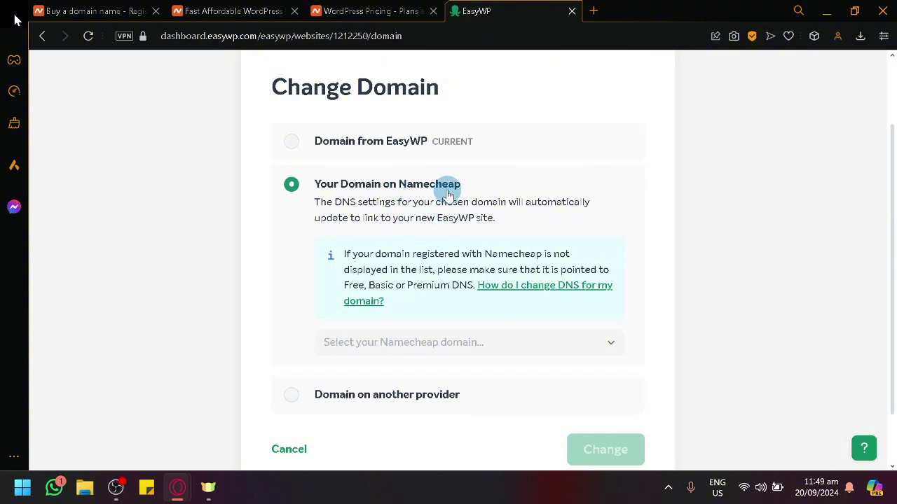
click(83, 11)
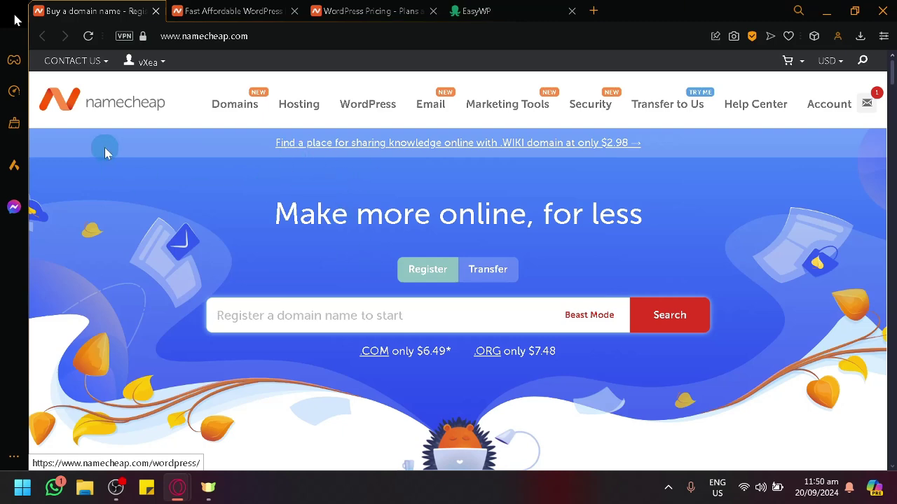
click(476, 10)
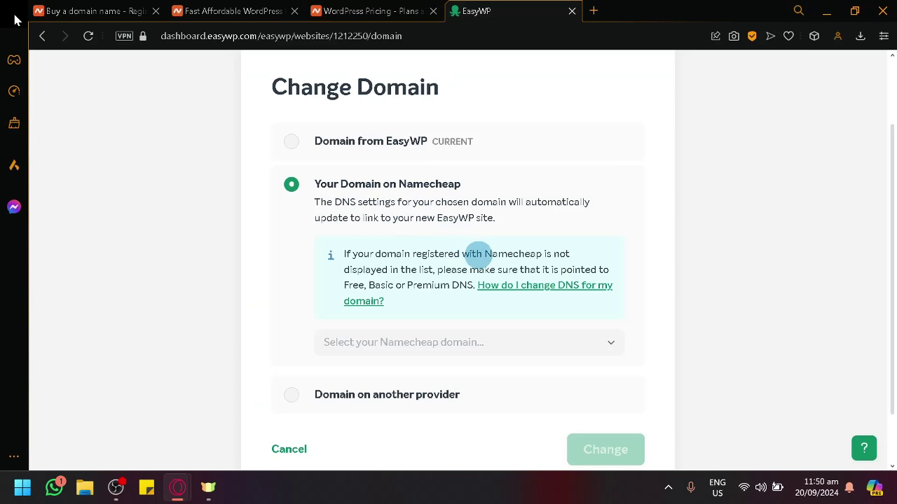
scroll(477, 255, up, 1)
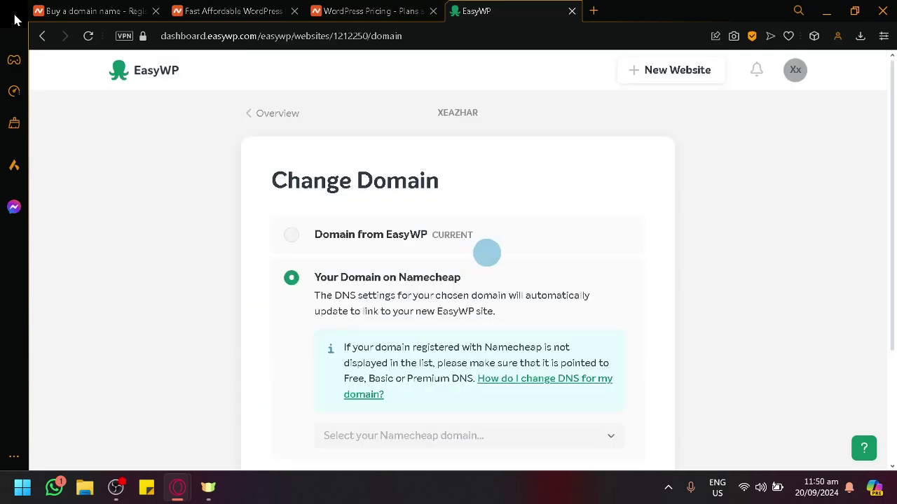
click(277, 115)
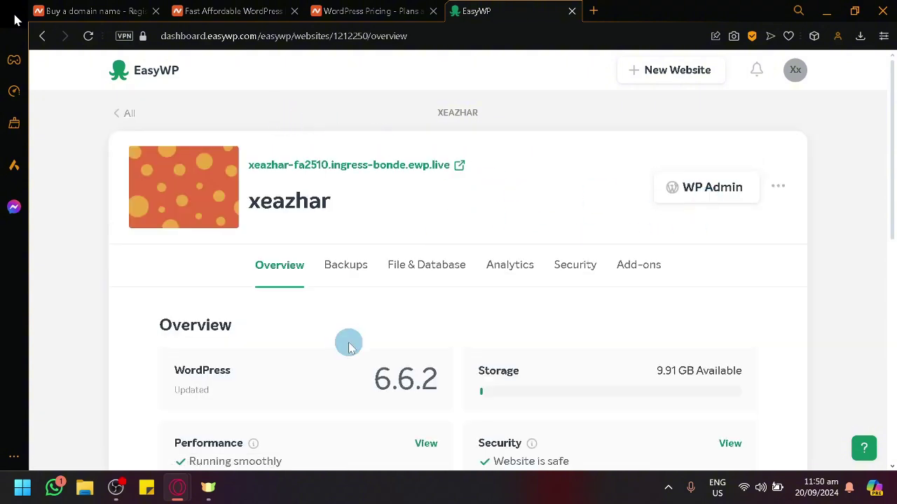
Check the website's overview and examine the SFTP and database access options in File & Database
scroll(348, 342, down, 2)
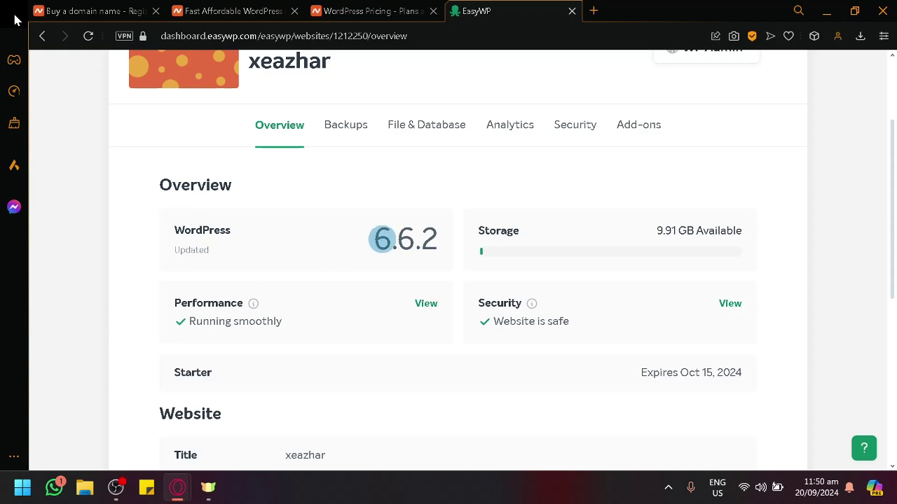
click(410, 133)
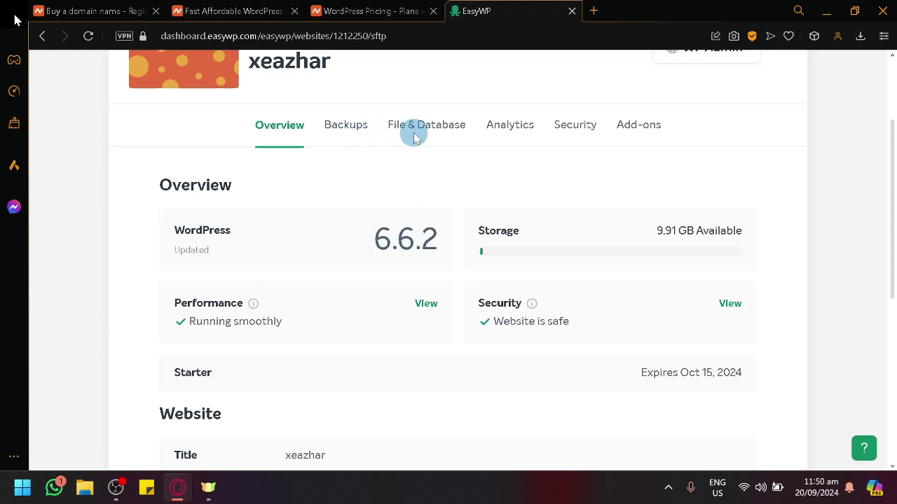
scroll(360, 290, down, 3)
scroll(378, 309, up, 2)
scroll(392, 326, down, 2)
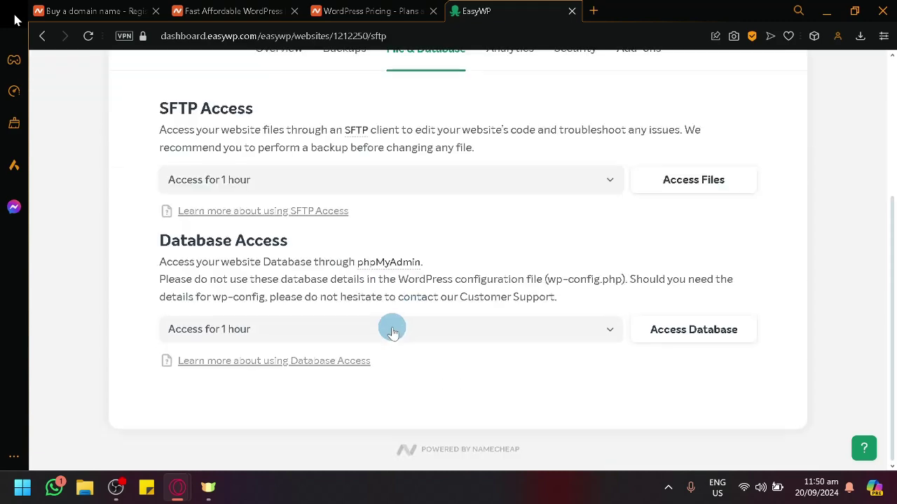
scroll(386, 313, up, 2)
Review the website's Analytics, covering the CPU and RAM charts and the usage report
click(487, 188)
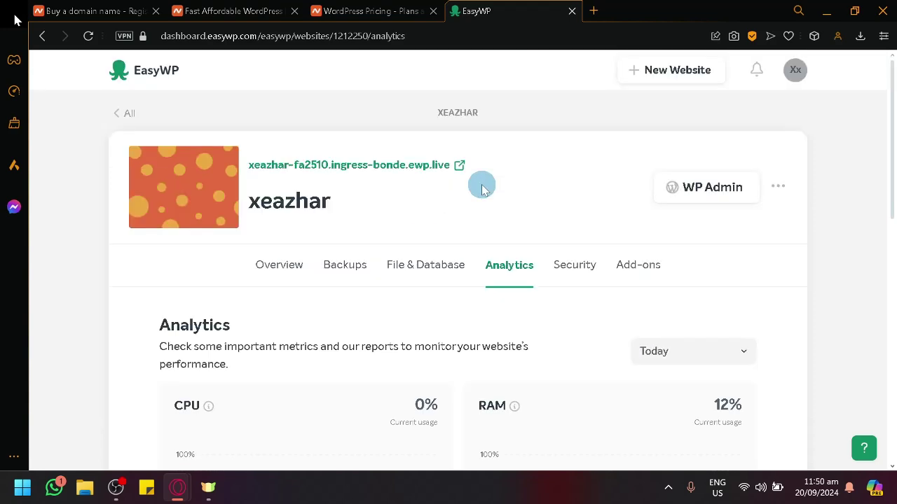
scroll(540, 262, down, 2)
scroll(573, 266, down, 2)
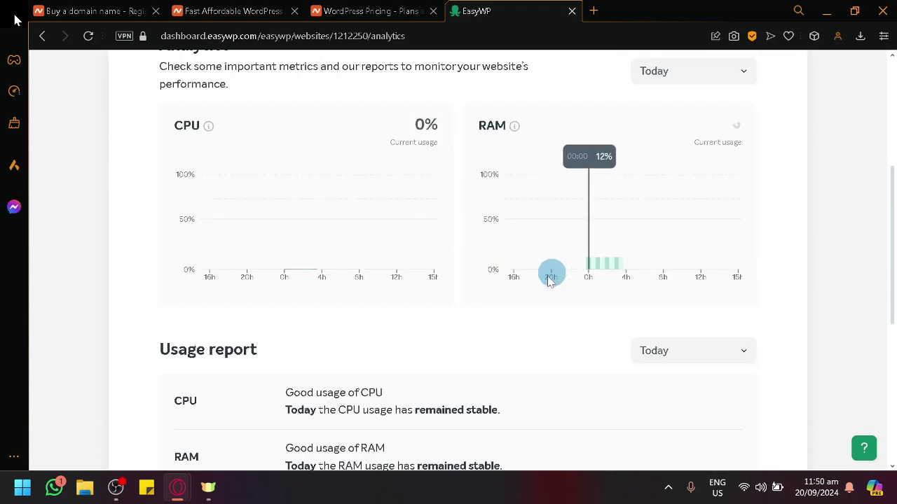
scroll(551, 277, down, 4)
scroll(517, 311, up, 8)
Review the website's Security section and the plugins and integrations offered under Add-ons
click(574, 266)
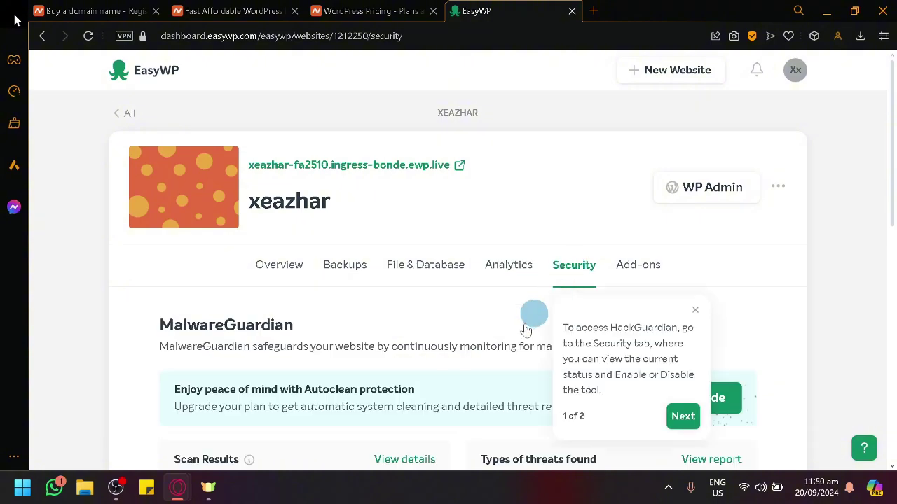
scroll(381, 356, down, 8)
scroll(380, 354, up, 8)
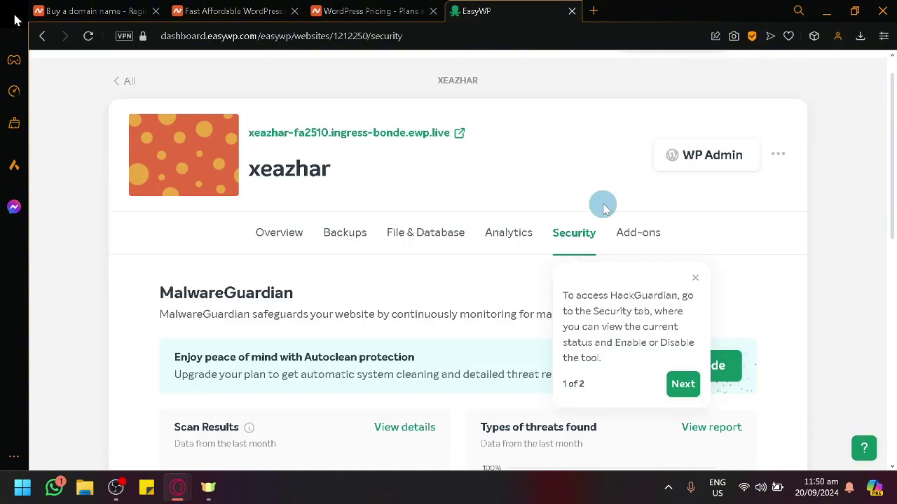
click(652, 234)
scroll(492, 314, down, 10)
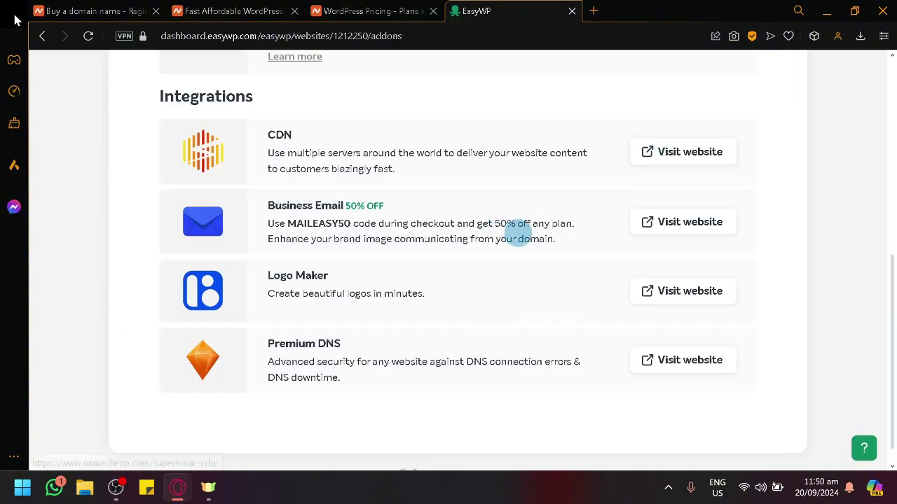
scroll(516, 234, up, 10)
Open the website's WP Admin in a new browser tab and switch to it
right_click(673, 189)
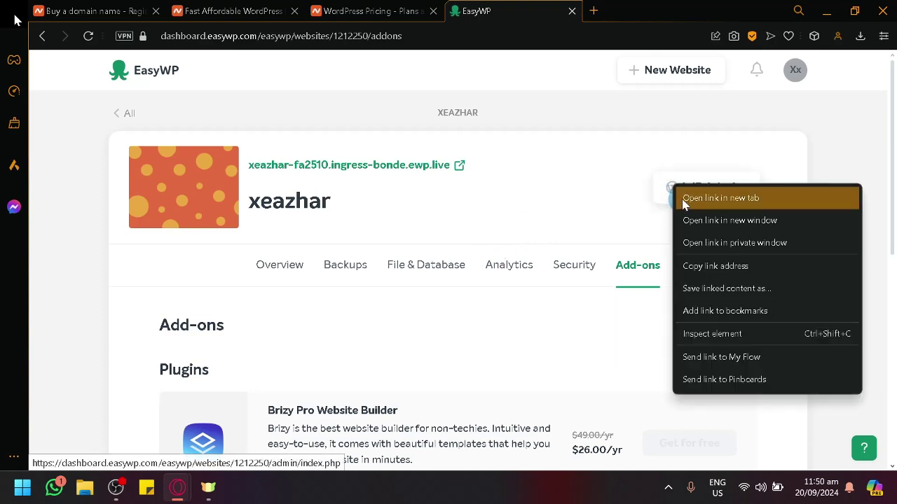
click(703, 195)
key(ctrl+Tab)
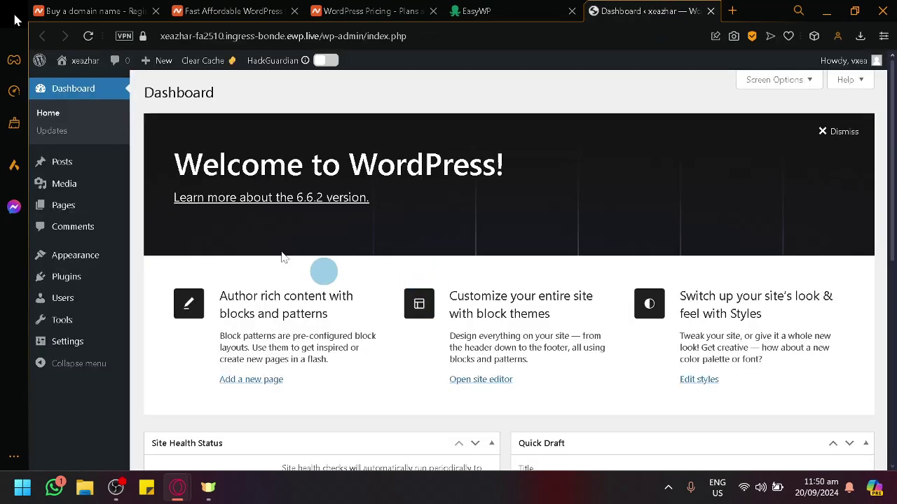
Install the Classic Editor plugin from the featured plugins in WordPress
click(65, 291)
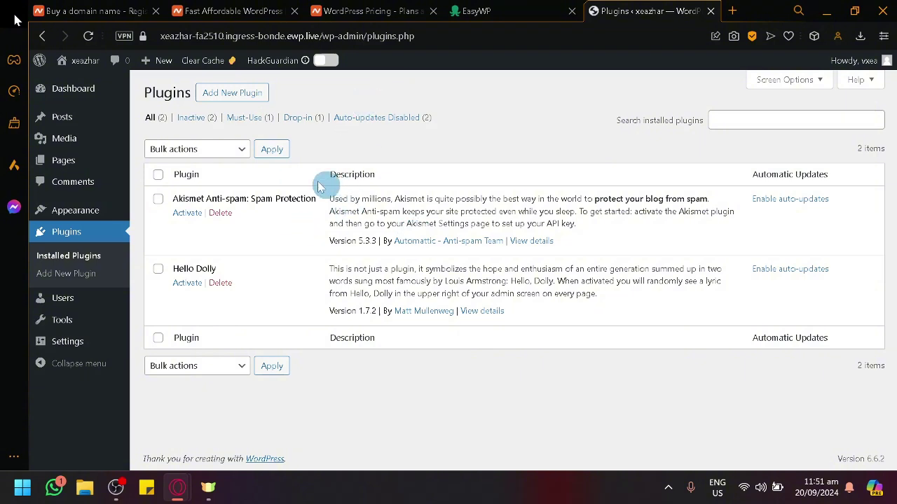
mouse_move(55, 85)
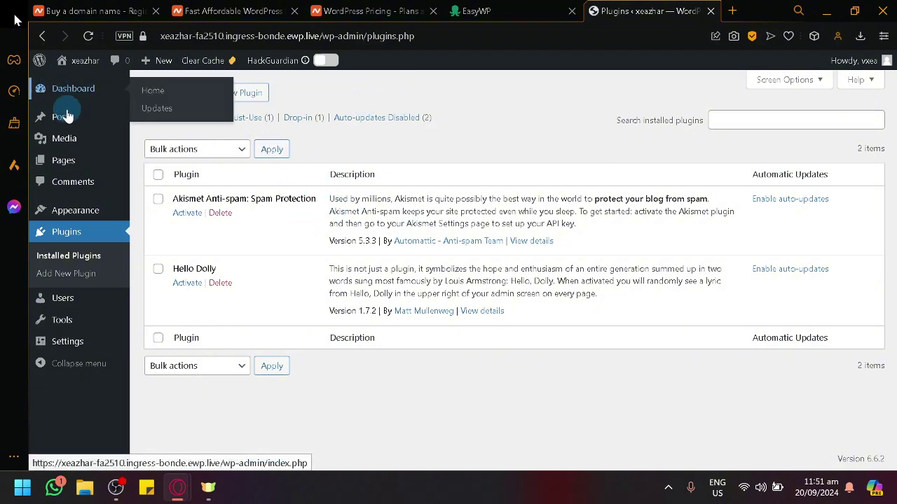
mouse_move(73, 316)
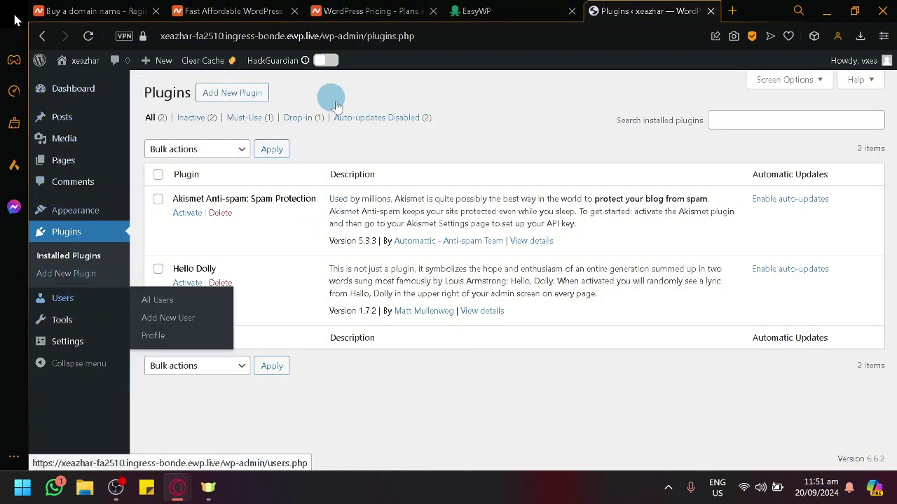
click(234, 100)
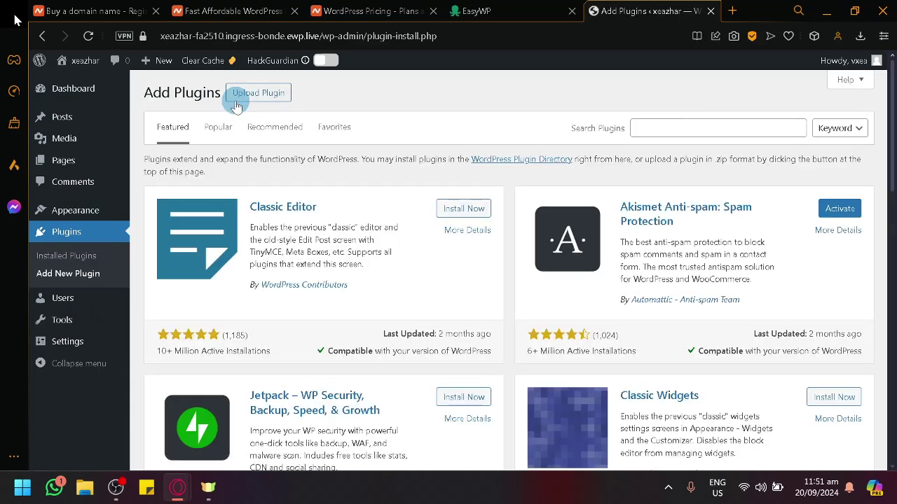
click(461, 208)
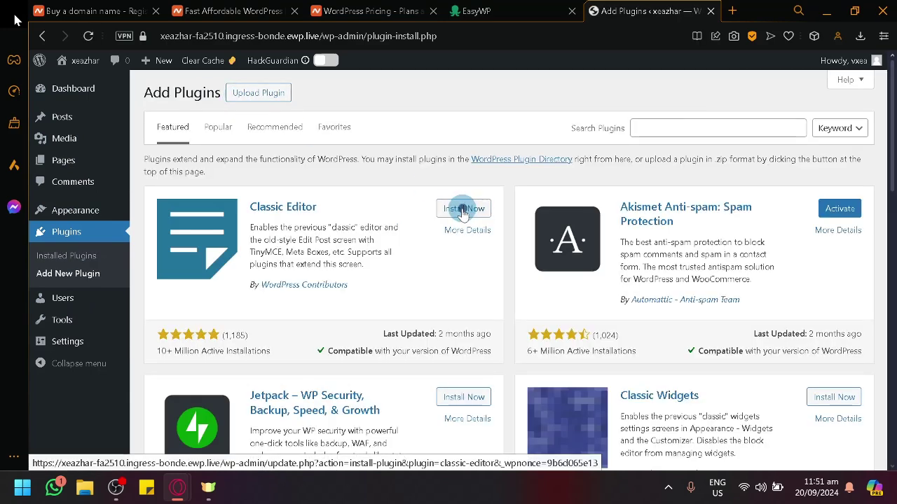
Install the Health Check & Troubleshooting plugin from the featured plugins
right_click(410, 259)
scroll(350, 300, down, 4)
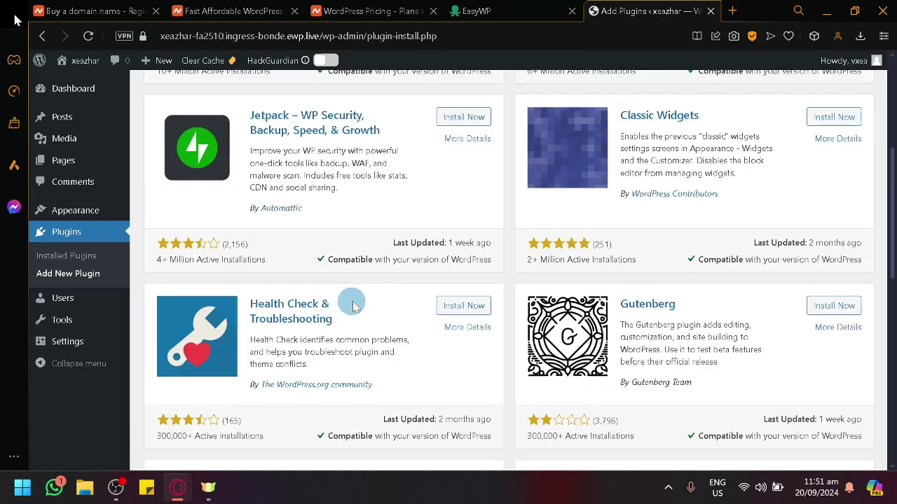
scroll(442, 258, up, 2)
scroll(441, 257, down, 4)
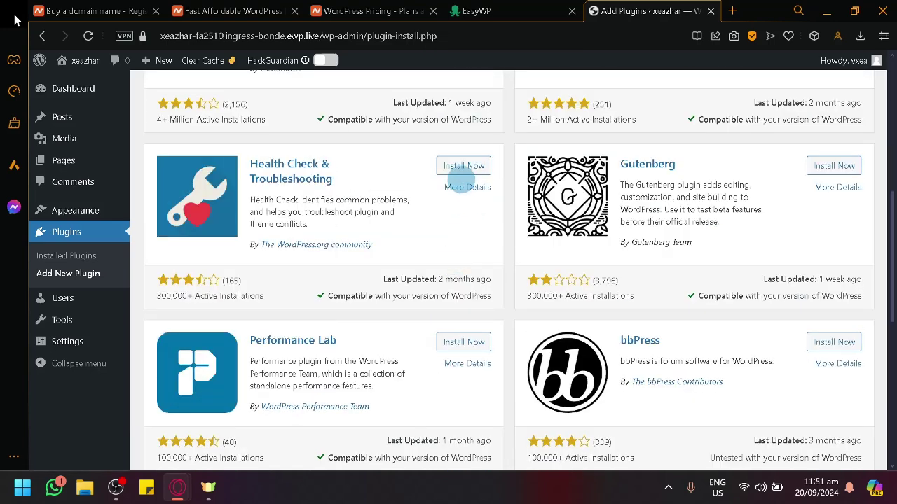
click(461, 166)
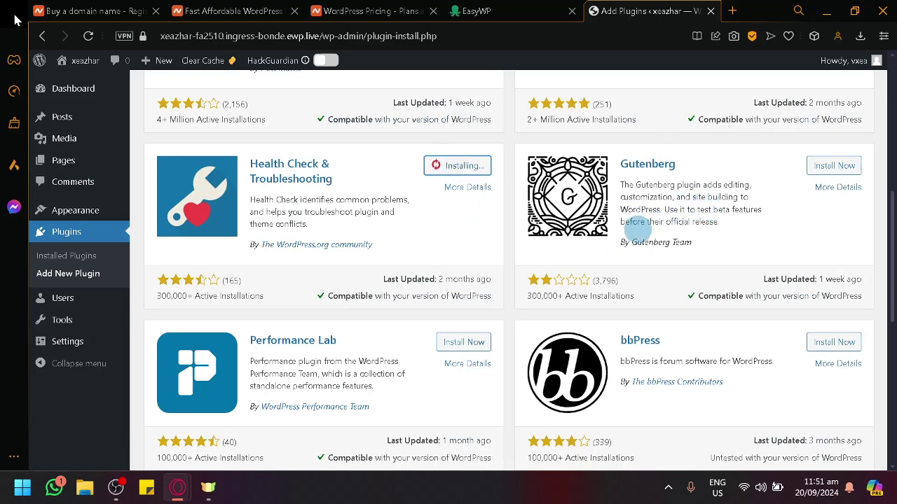
Return to the home page of the WordPress dashboard
scroll(301, 316, up, 10)
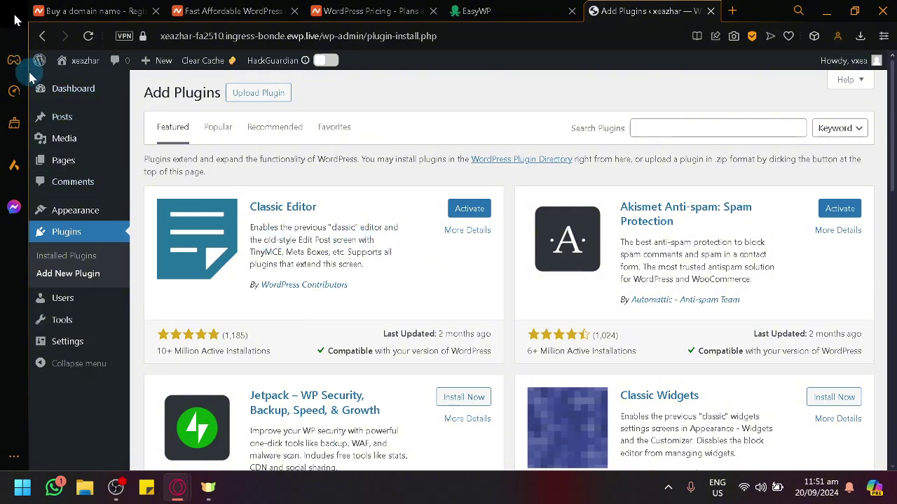
mouse_move(42, 66)
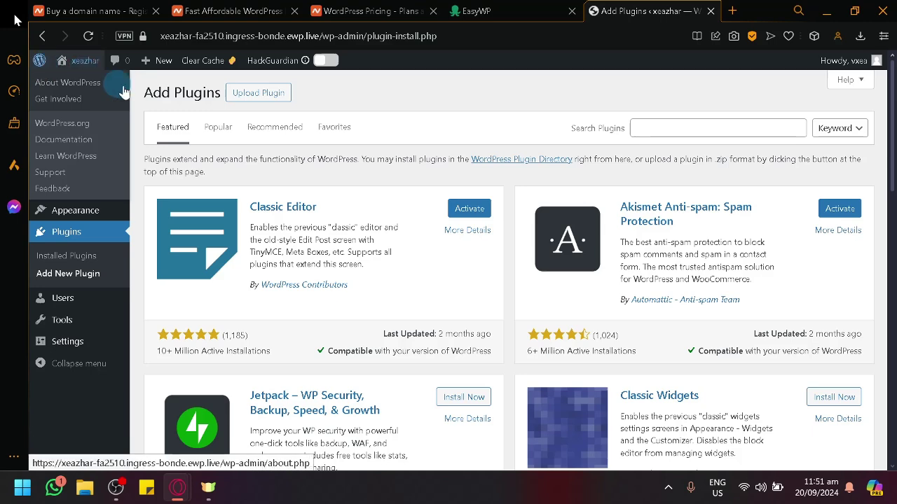
scroll(510, 266, down, 3)
scroll(421, 231, up, 3)
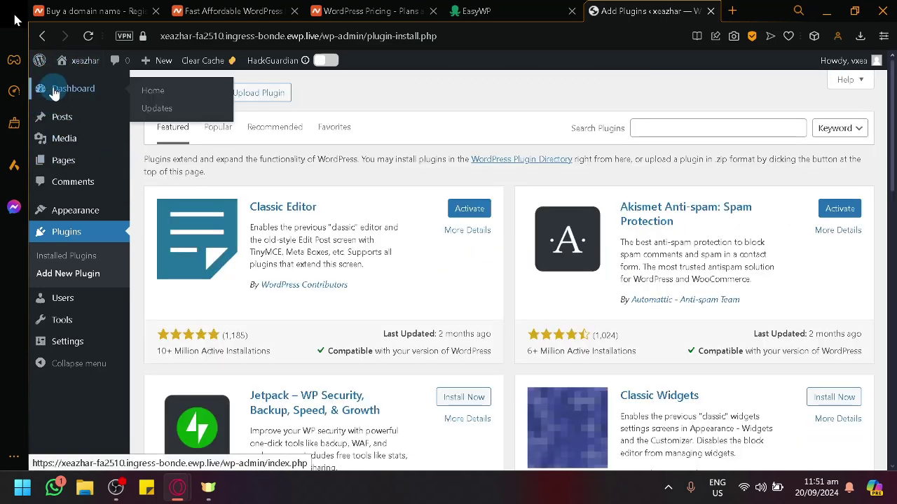
click(55, 94)
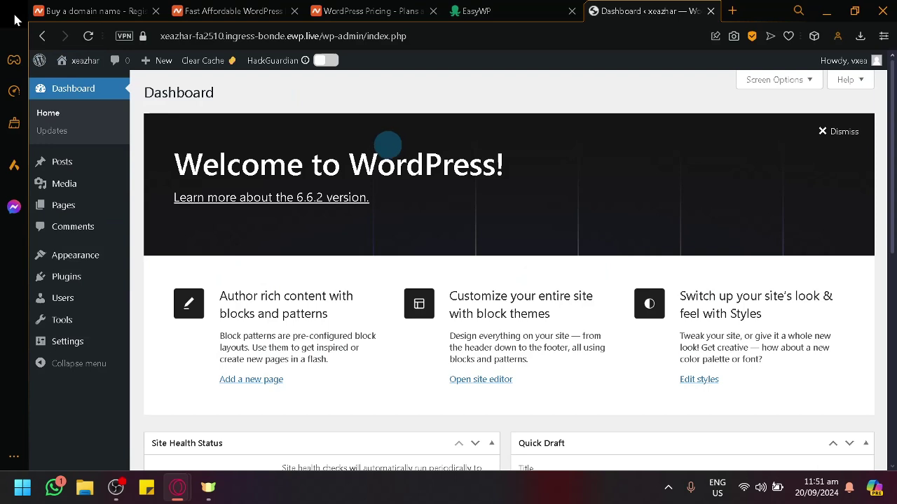
Open the live website from its EasyWP management page and review its homepage from header to footer
click(477, 11)
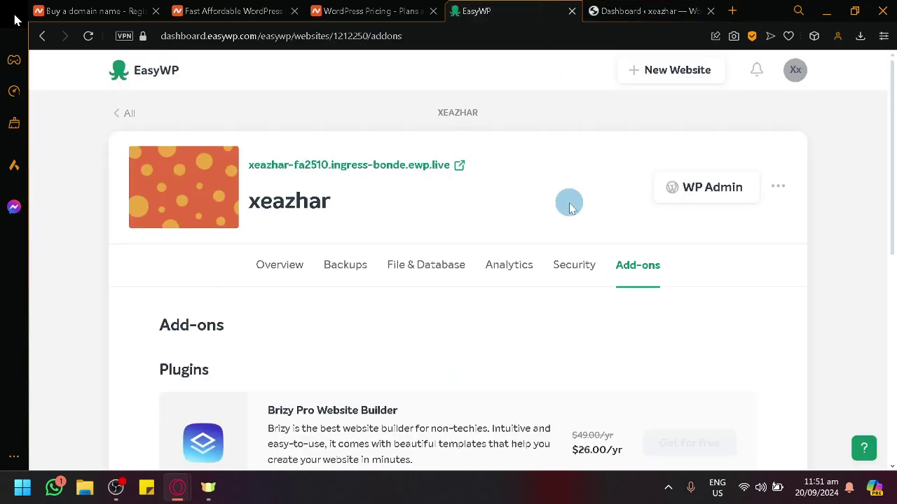
click(426, 165)
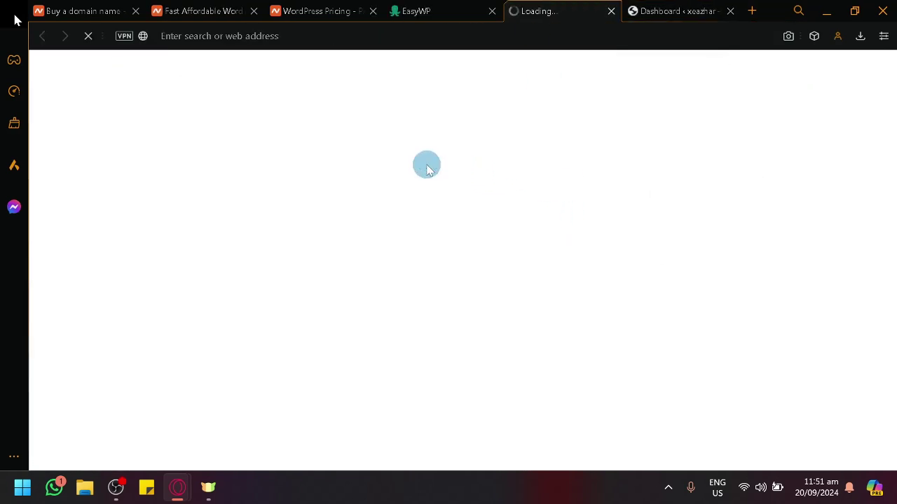
click(468, 7)
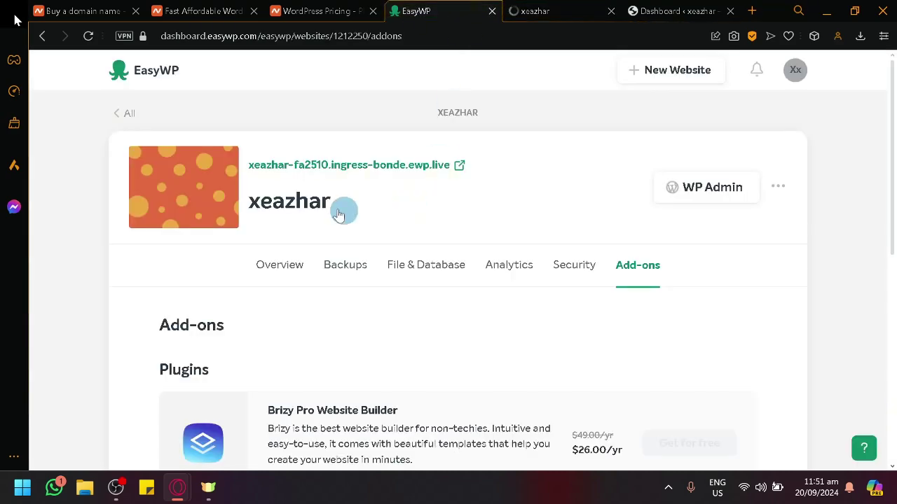
click(576, 9)
scroll(455, 263, down, 10)
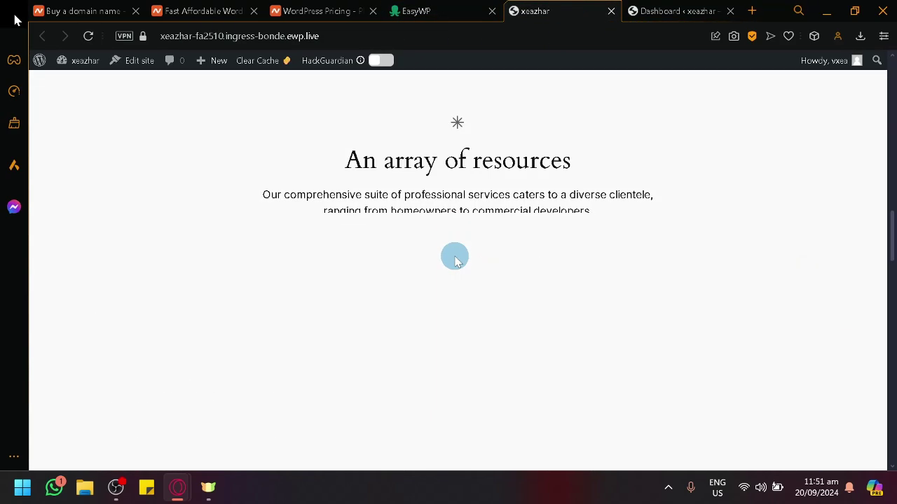
scroll(447, 255, down, 8)
scroll(439, 248, up, 15)
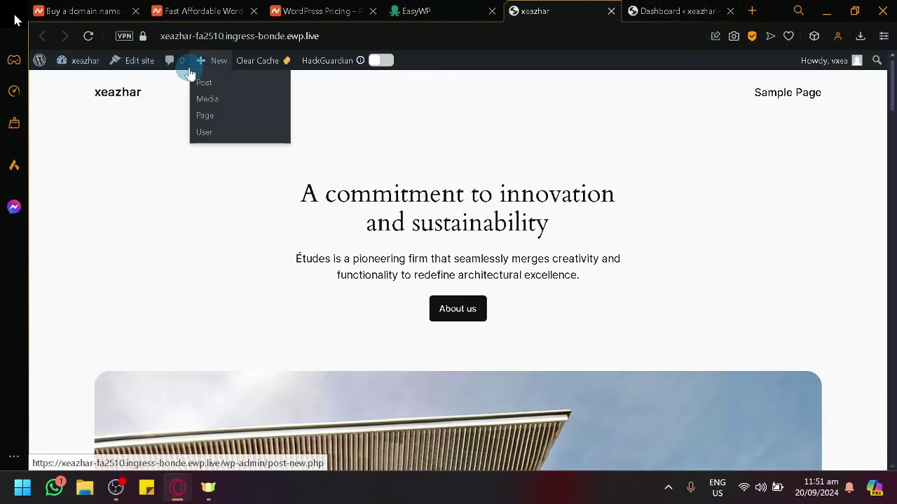
scroll(553, 122, down, 20)
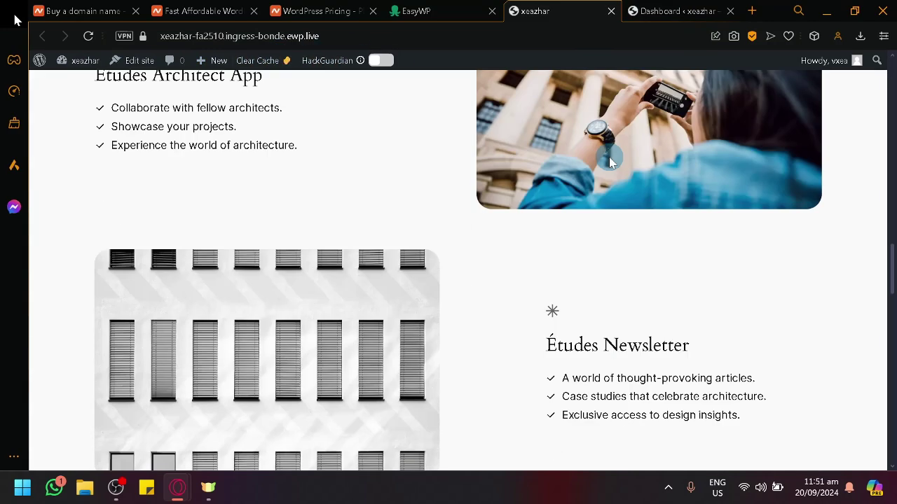
scroll(596, 236, down, 4)
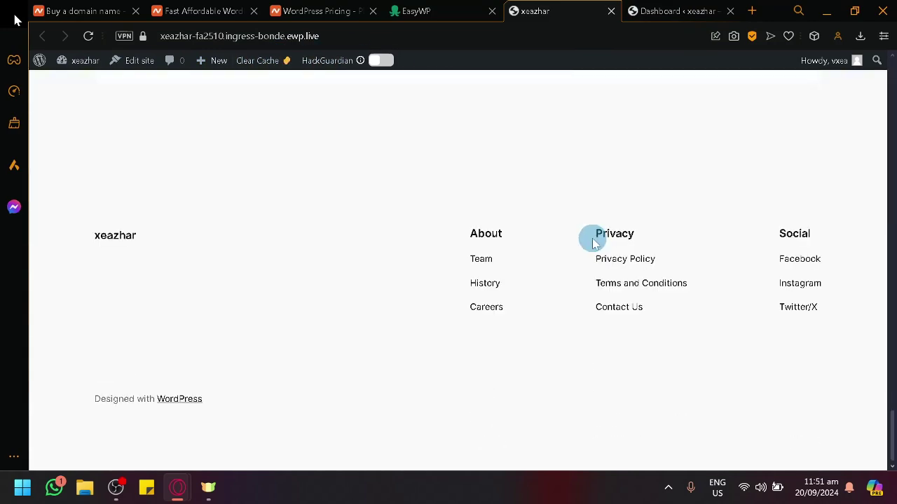
scroll(615, 240, up, 8)
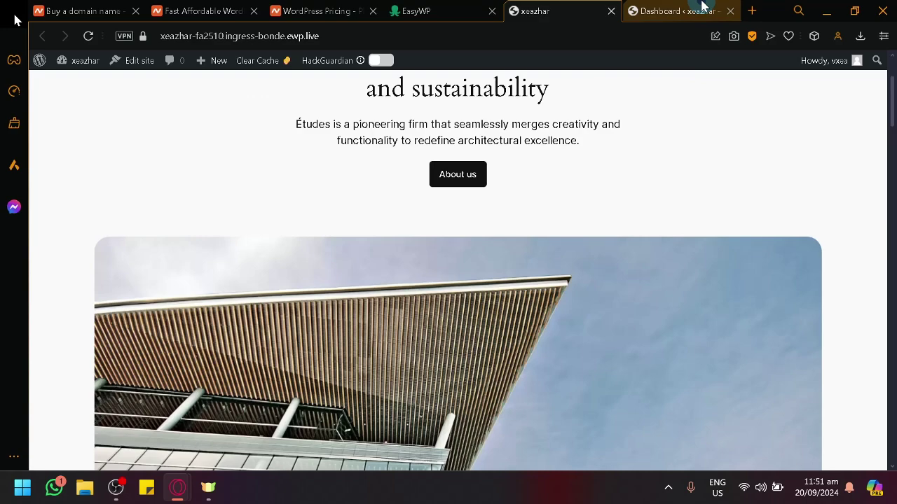
Check the At a Glance, Activity and WordPress Events and News sections of the WordPress dashboard, and close its browser tab
click(727, 11)
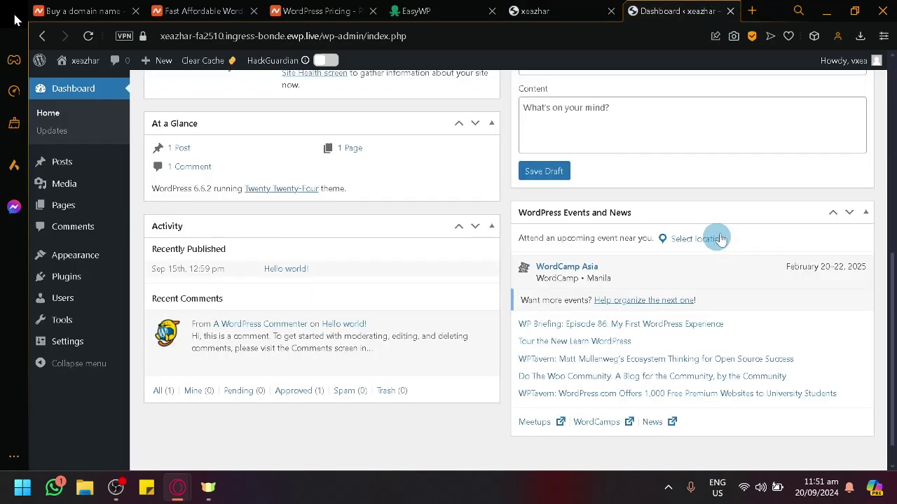
key(End)
click(731, 12)
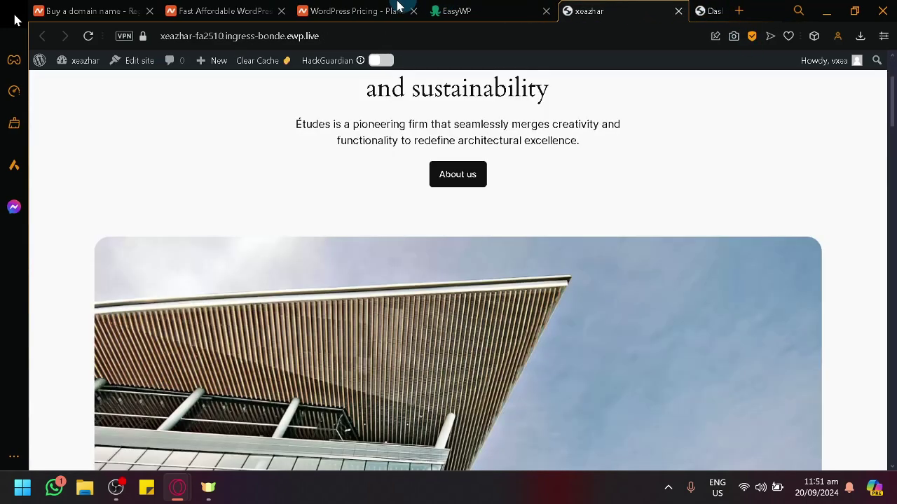
Open Namecheap's Migrate to WordPress page from the pricing page and review the free EasyWP migration offer
click(377, 9)
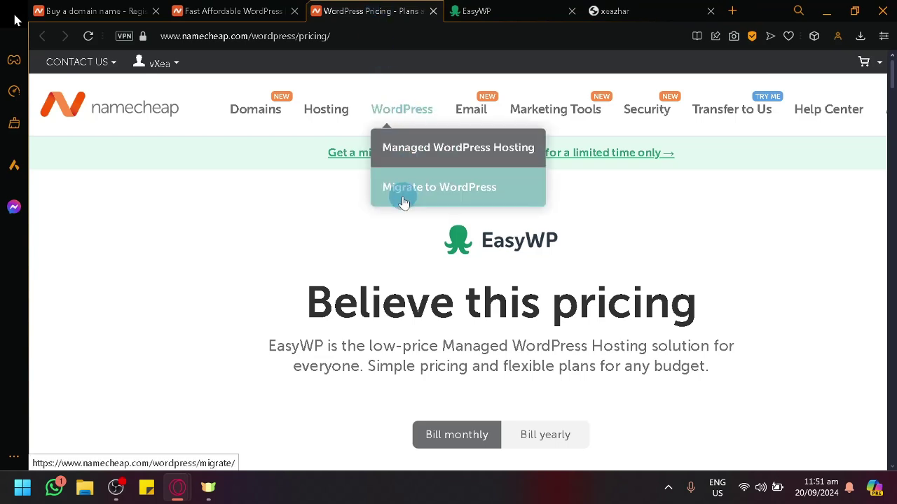
mouse_move(420, 130)
click(413, 195)
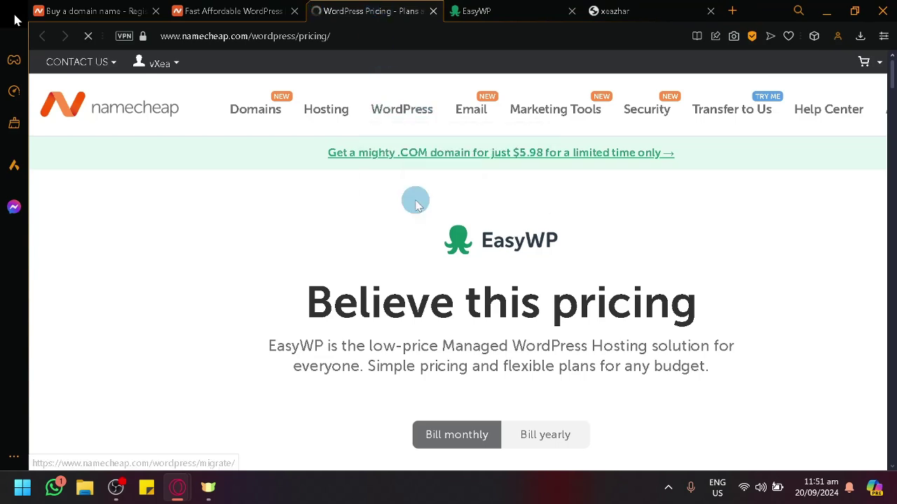
scroll(424, 294, down, 2)
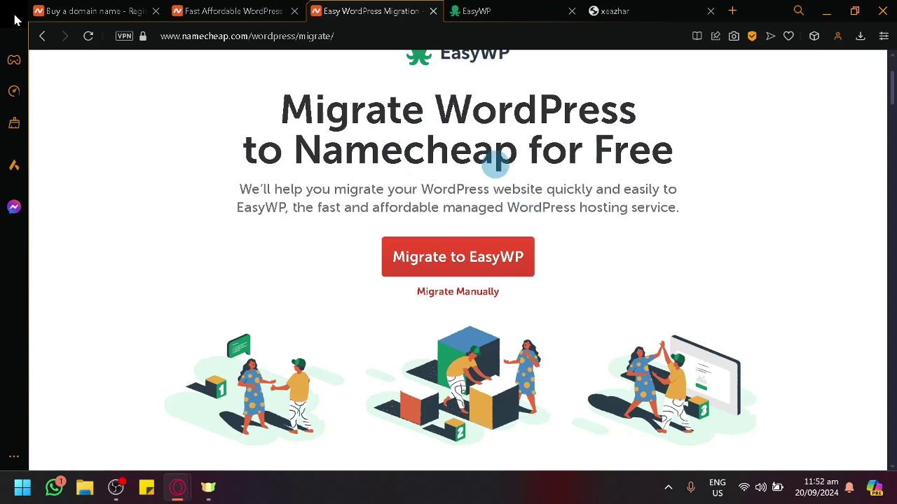
Switch back to EasyWP and review the website's Overview, including its storage, performance, security, domain and subscription details
key(ctrl+Tab)
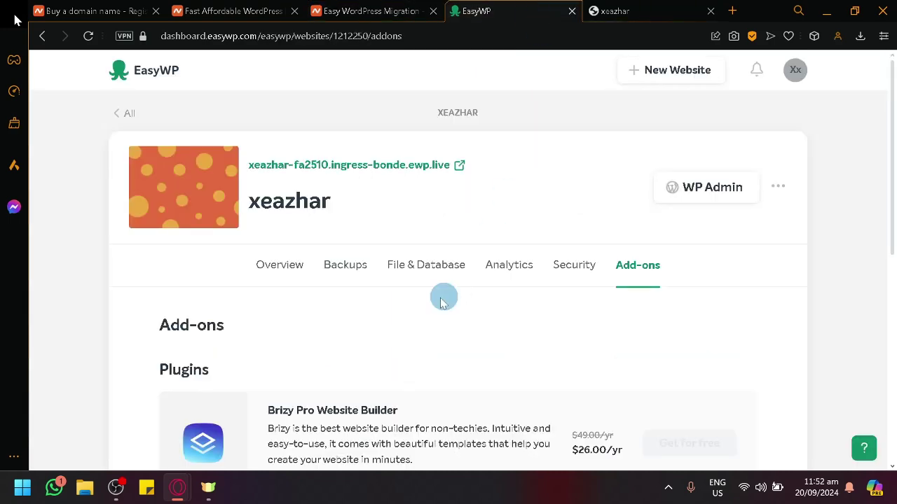
click(284, 265)
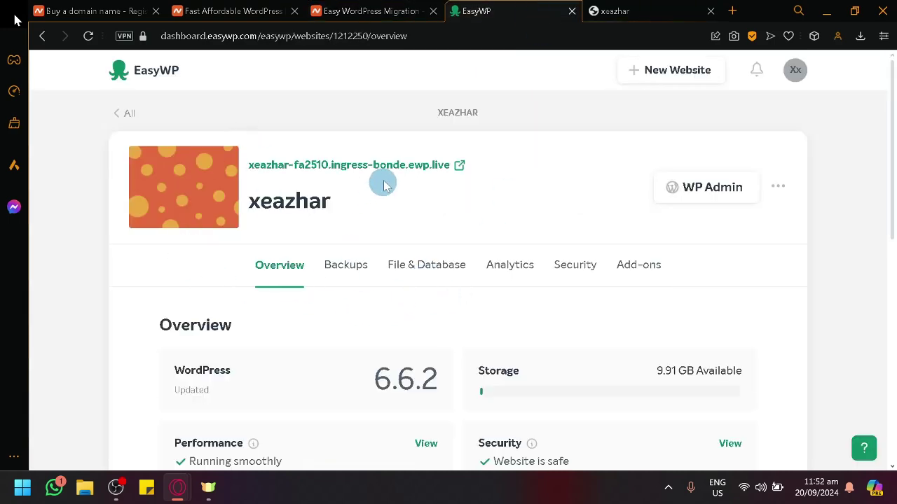
scroll(603, 223, down, 4)
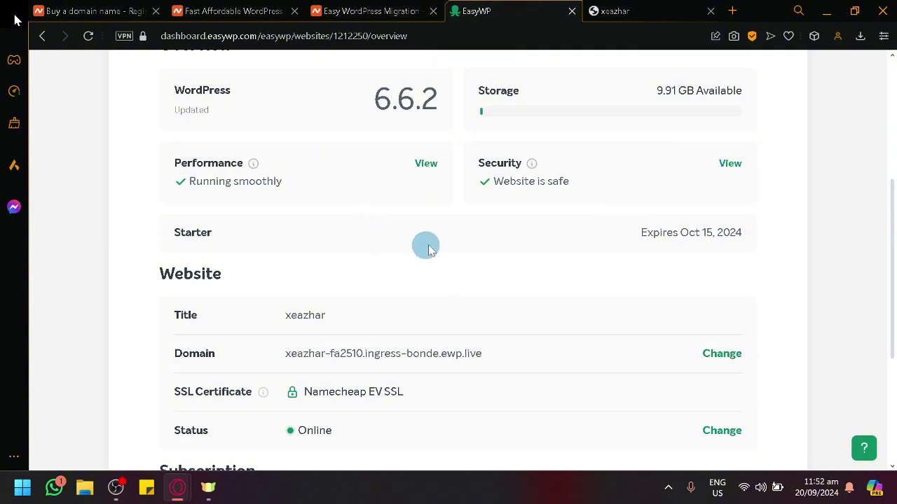
scroll(425, 246, up, 4)
scroll(467, 238, down, 4)
scroll(432, 278, down, 3)
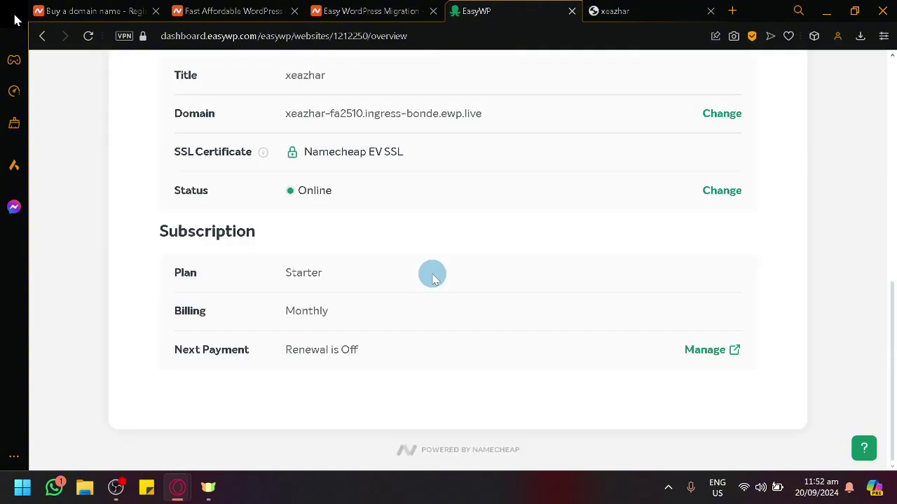
scroll(435, 286, up, 4)
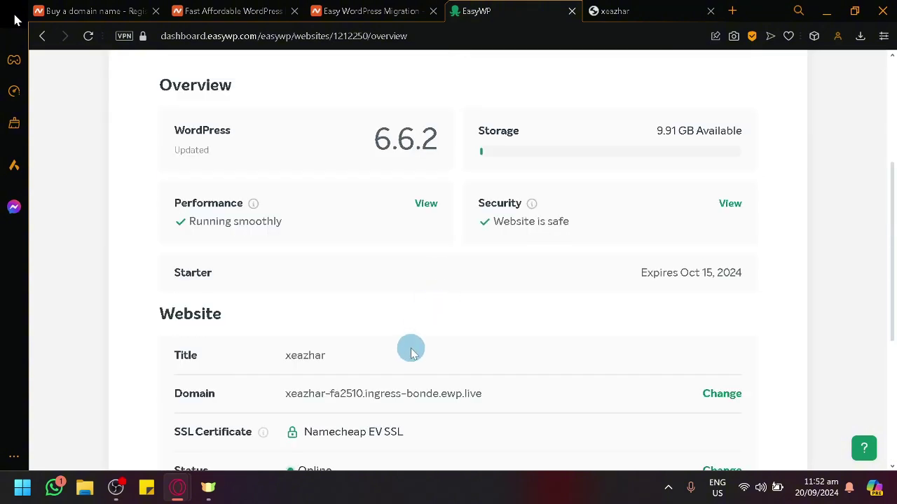
scroll(411, 350, up, 3)
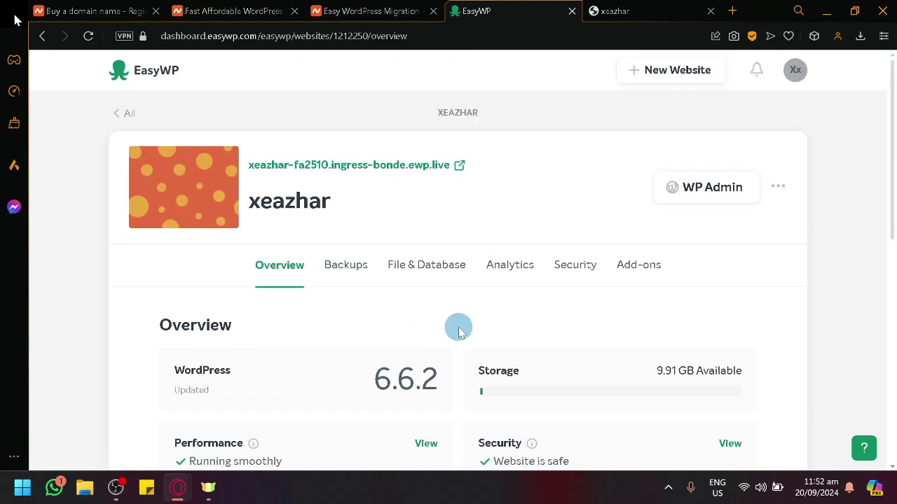